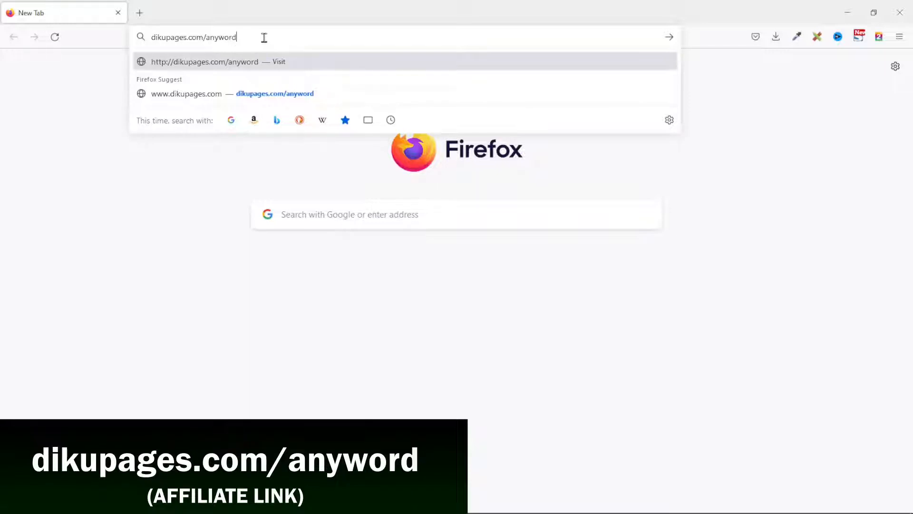
Step: Open dikupages.com/anyword and look over the Anyword landing page, including the supported copy types
key(Return)
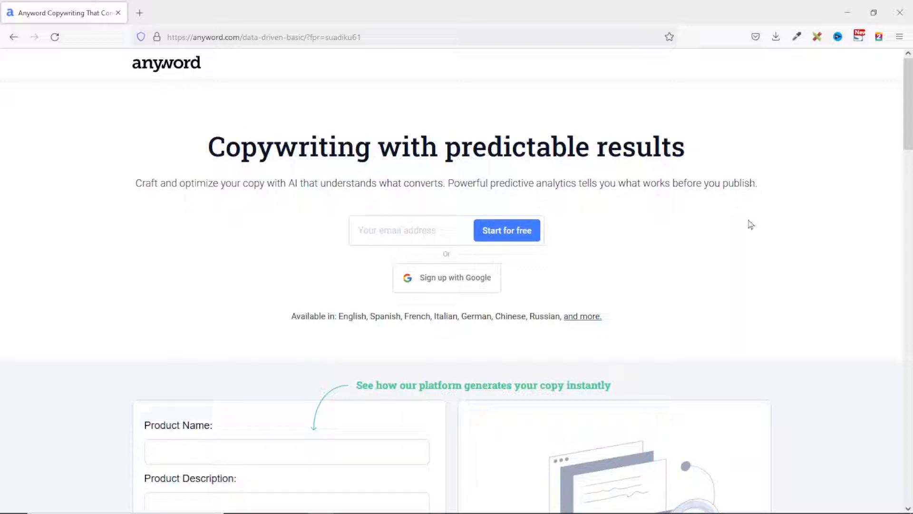
scroll(750, 224, down, 10)
scroll(753, 230, down, 3)
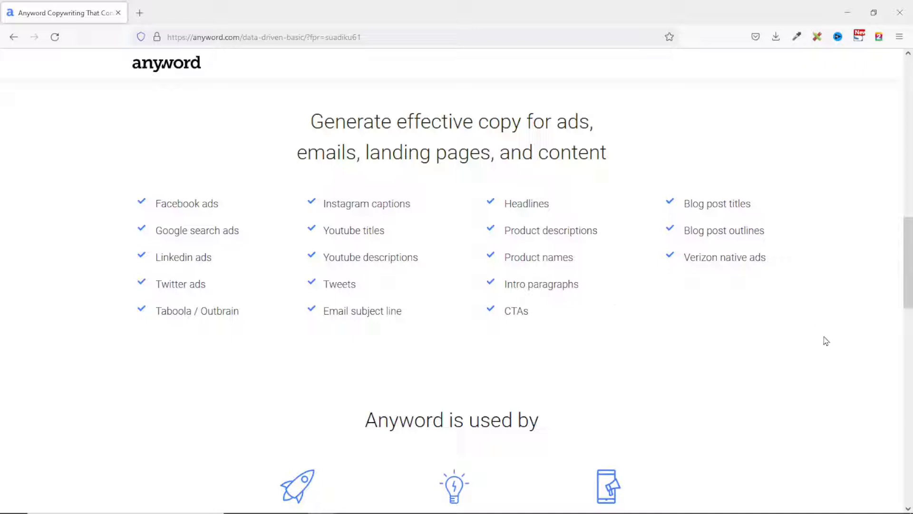
drag(911, 278, 910, 119)
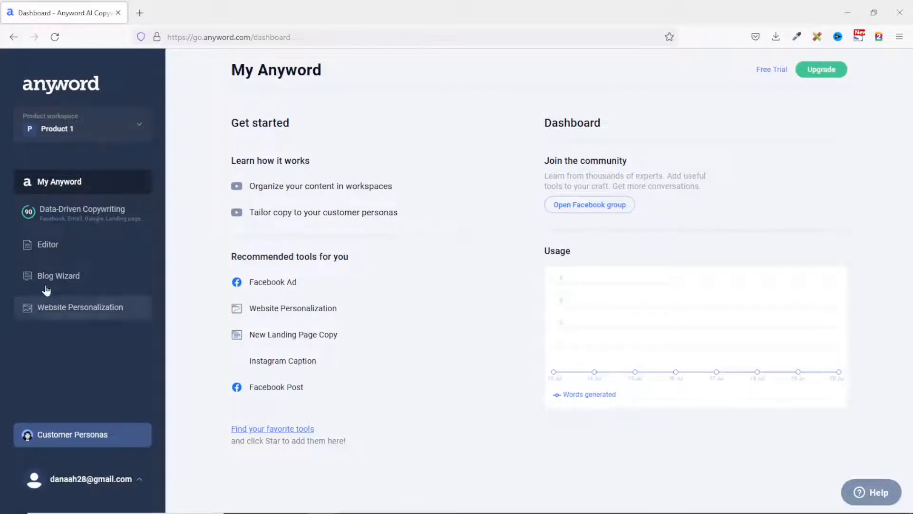
Step: Create a new Blog Wizard project and describe the blog post as "how to make money online"
click(61, 279)
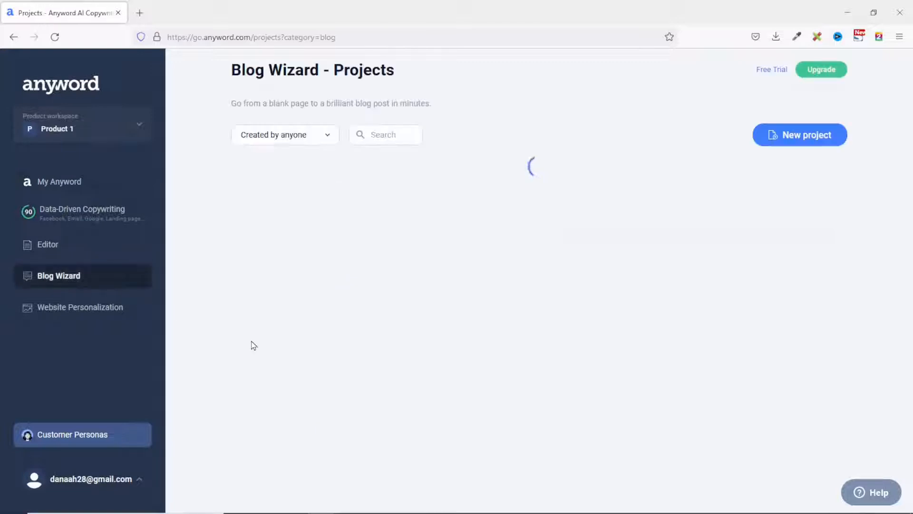
click(816, 138)
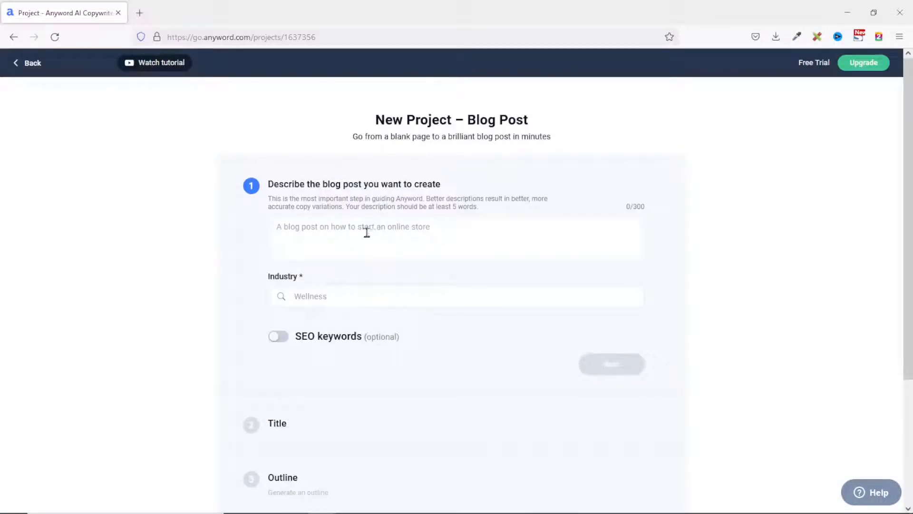
click(362, 233)
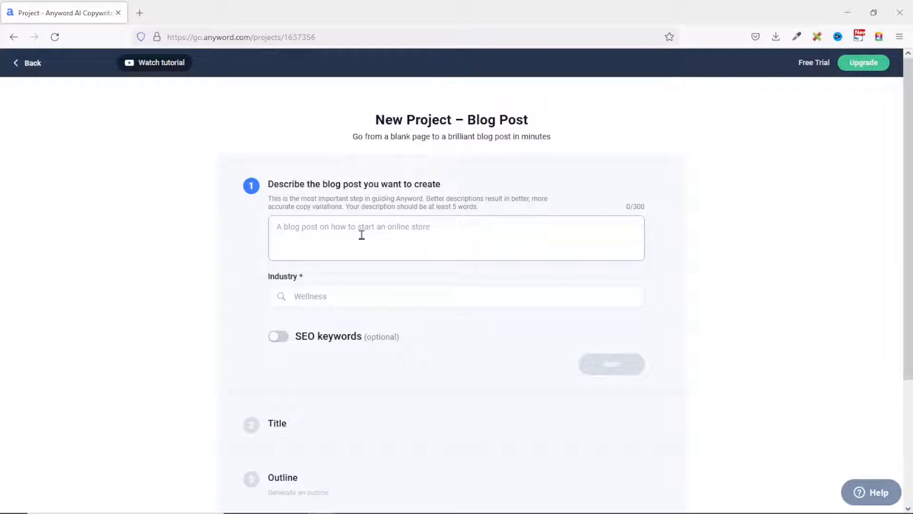
text(how to m)
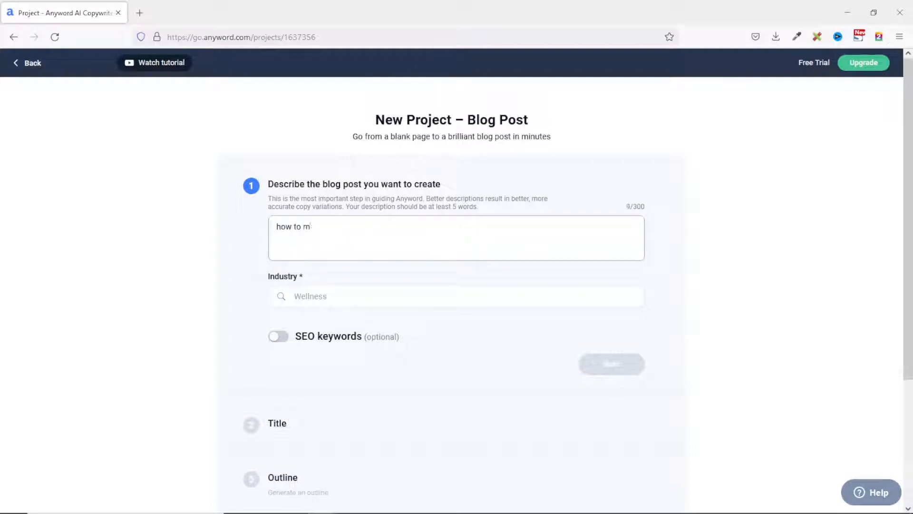
text(ake money online)
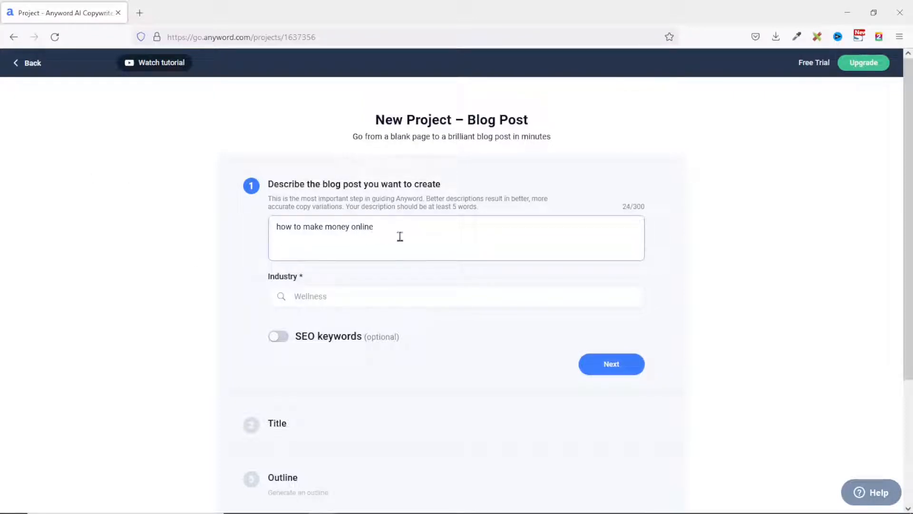
Step: Search the industries for "finance" and set the blog post's industry to Business and Finance
click(341, 292)
text(finance)
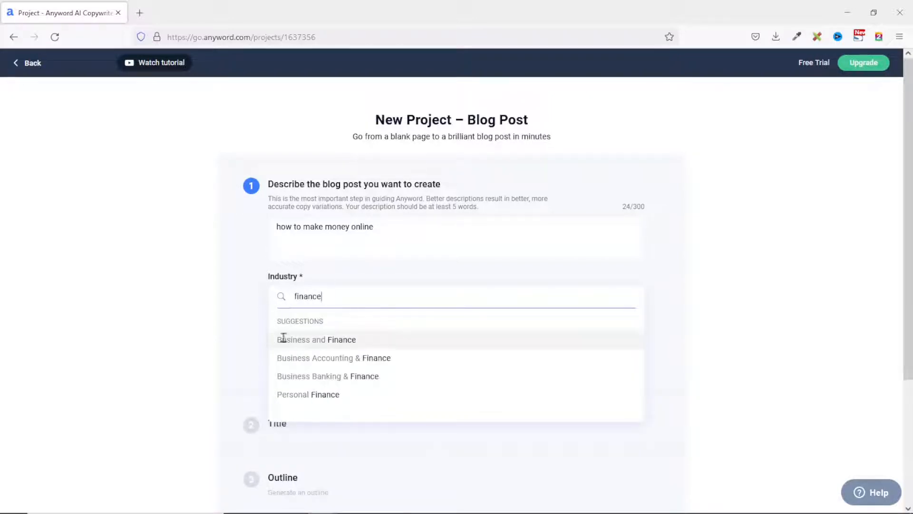
click(320, 340)
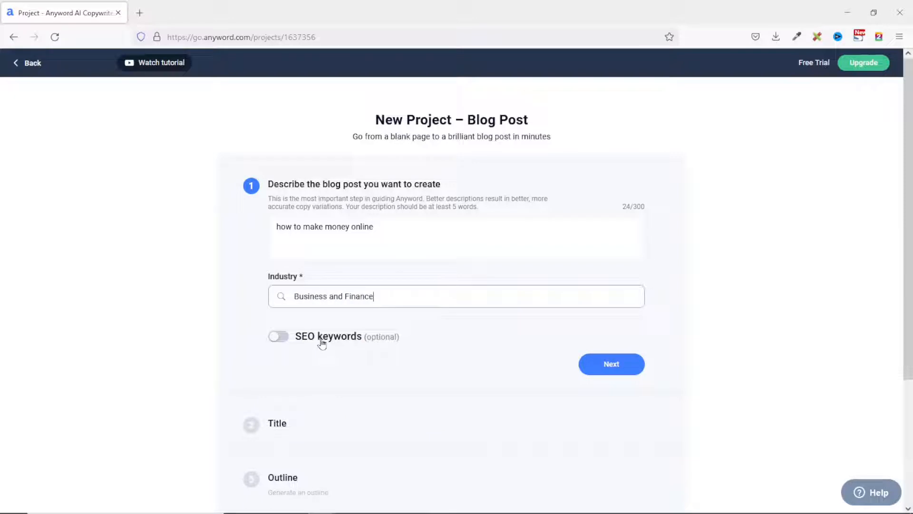
click(281, 336)
scroll(292, 336, down, 1)
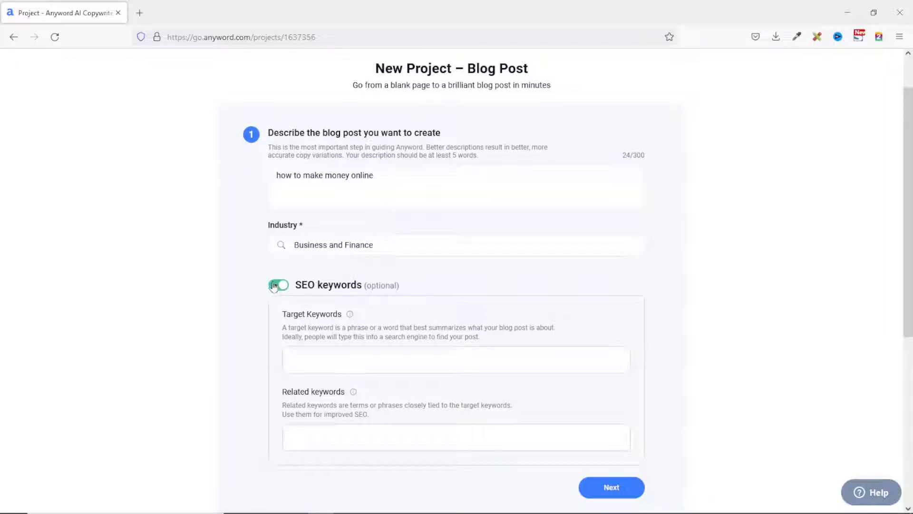
click(274, 286)
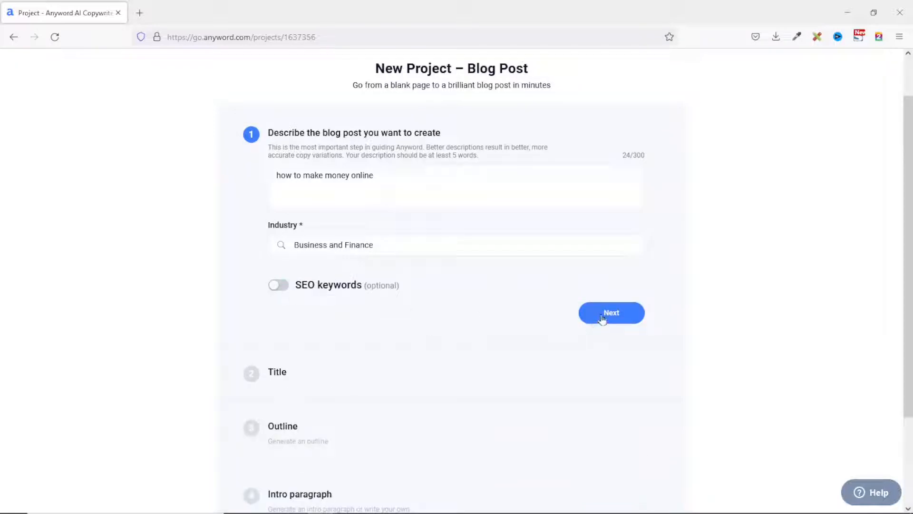
Step: Generate title suggestions for the blog post and accept "8 Ways to Make Money Online"
click(602, 317)
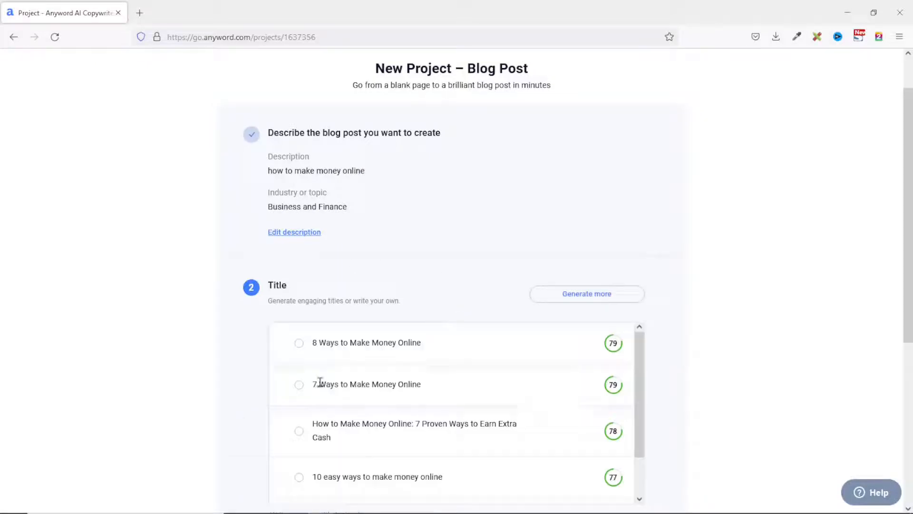
scroll(452, 330, down, 1)
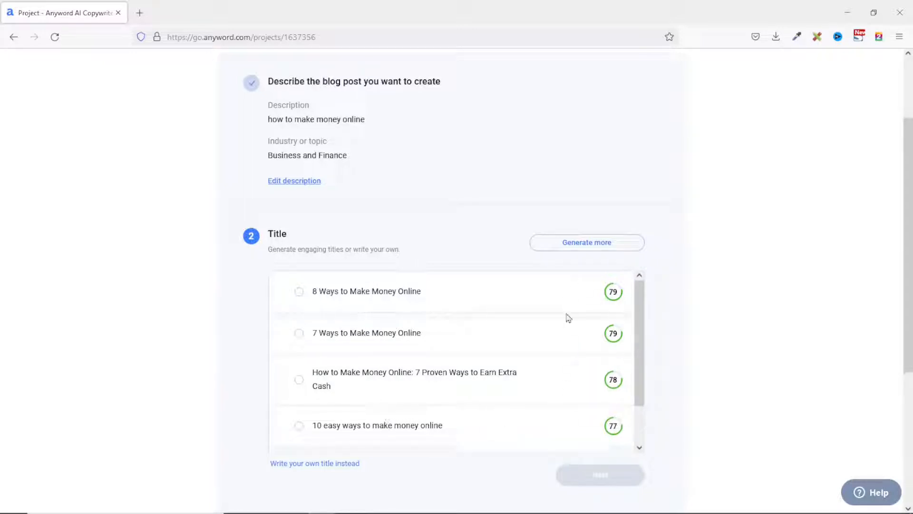
mouse_move(621, 309)
click(297, 294)
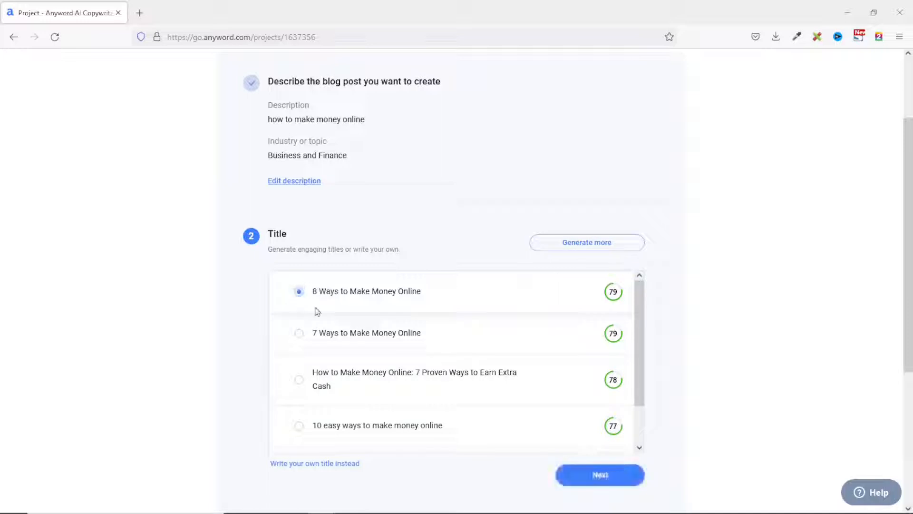
click(624, 475)
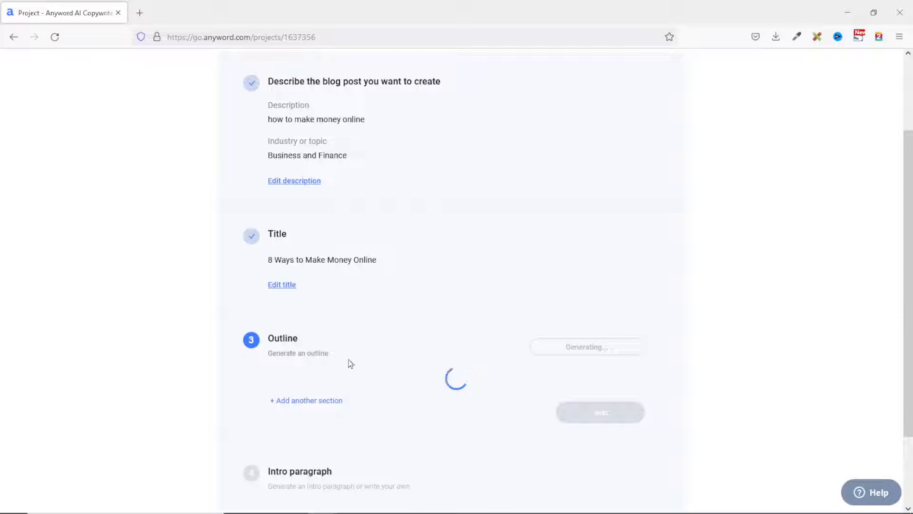
Step: Accept the generated eight-section outline and use the intro paragraph that begins "What are your dreams?"
scroll(449, 347, down, 5)
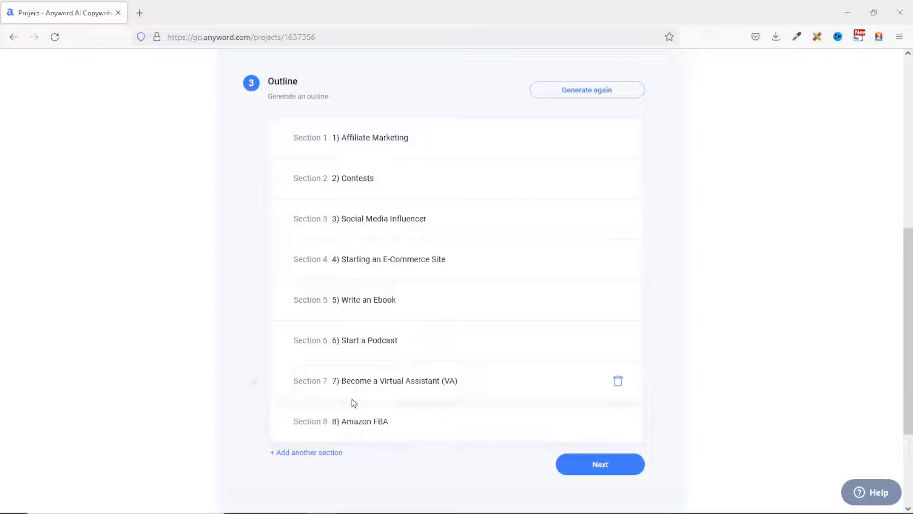
click(597, 465)
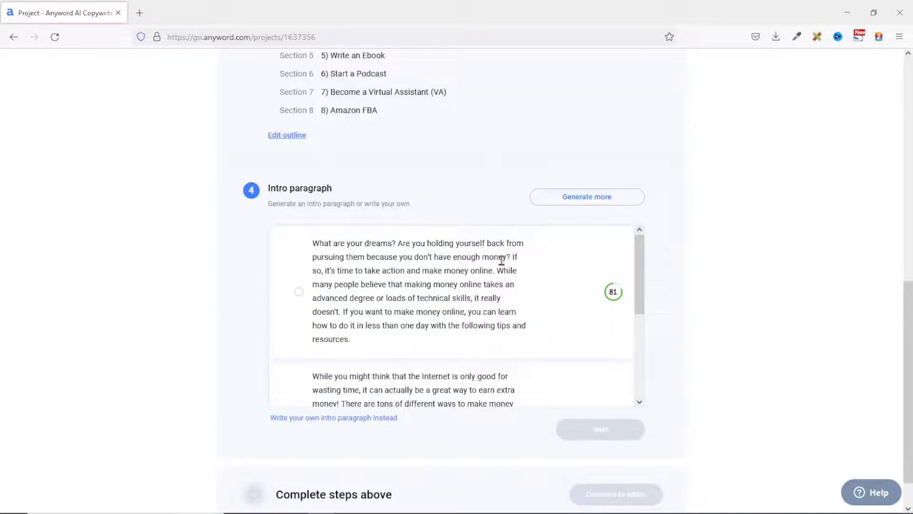
scroll(501, 260, down, 3)
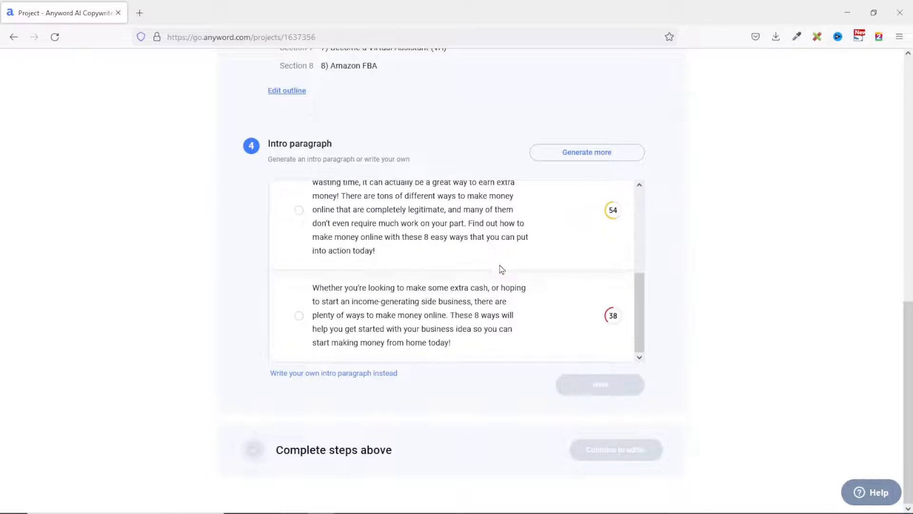
scroll(577, 407, up, 5)
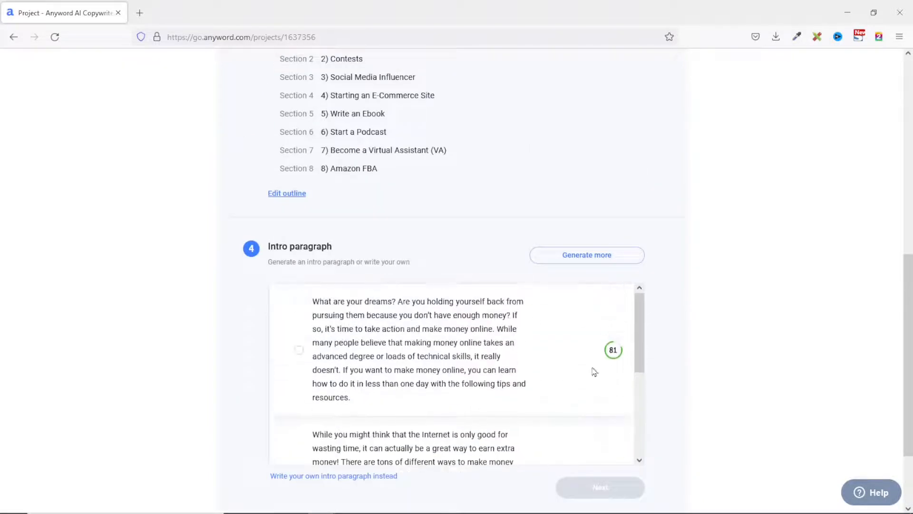
click(299, 350)
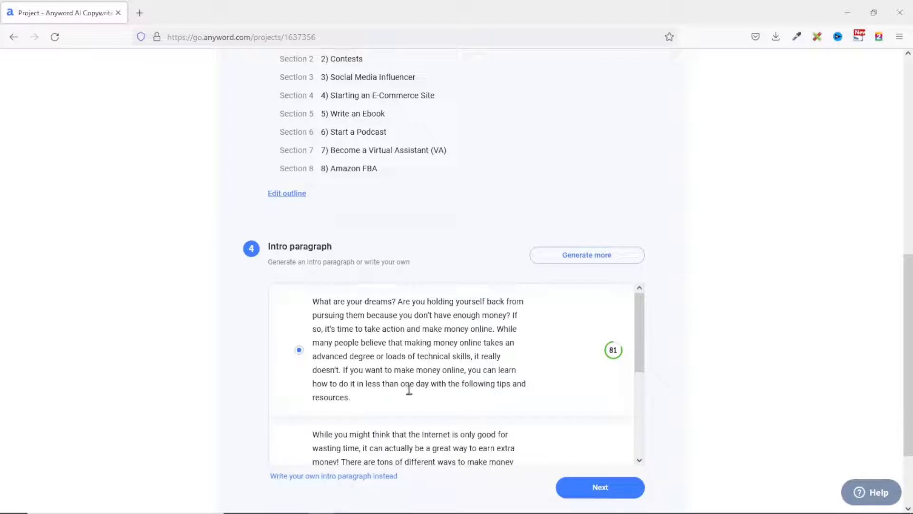
click(587, 487)
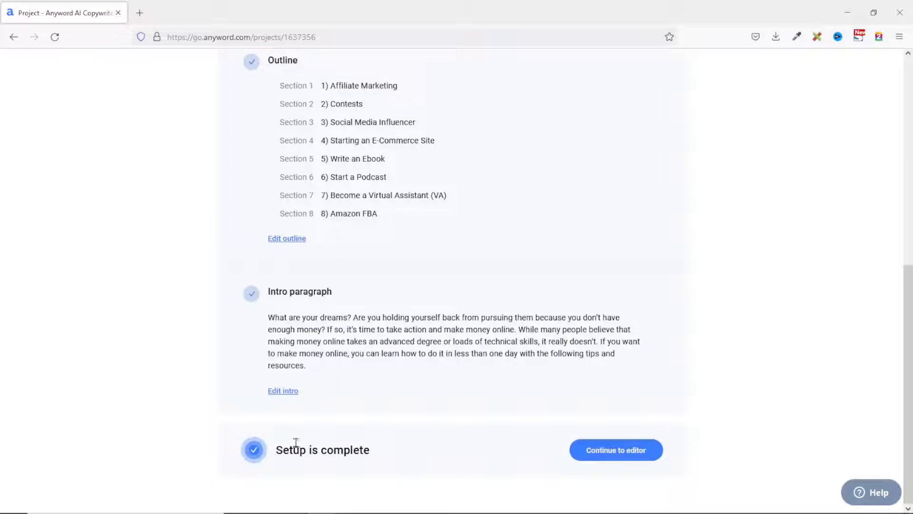
Step: Continue to the editor and generate AI text of Long length for the Affiliate Marketing section
click(624, 453)
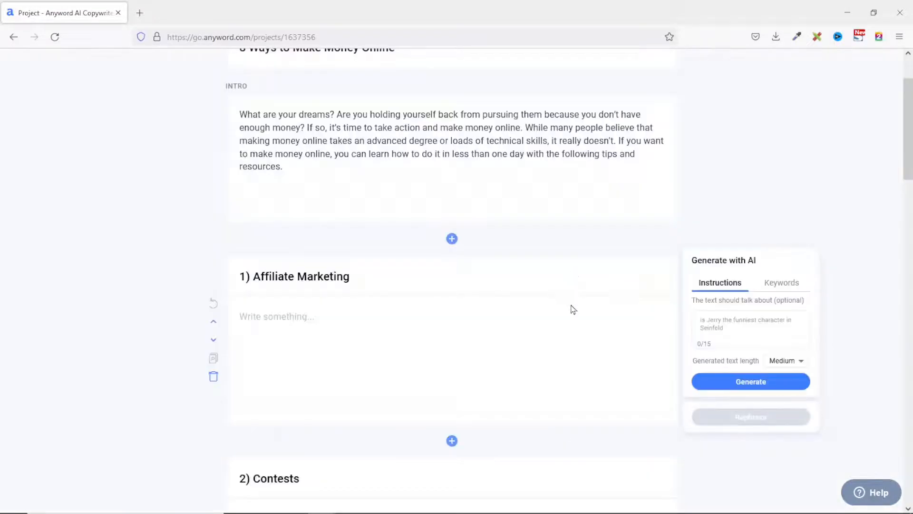
click(745, 383)
click(787, 286)
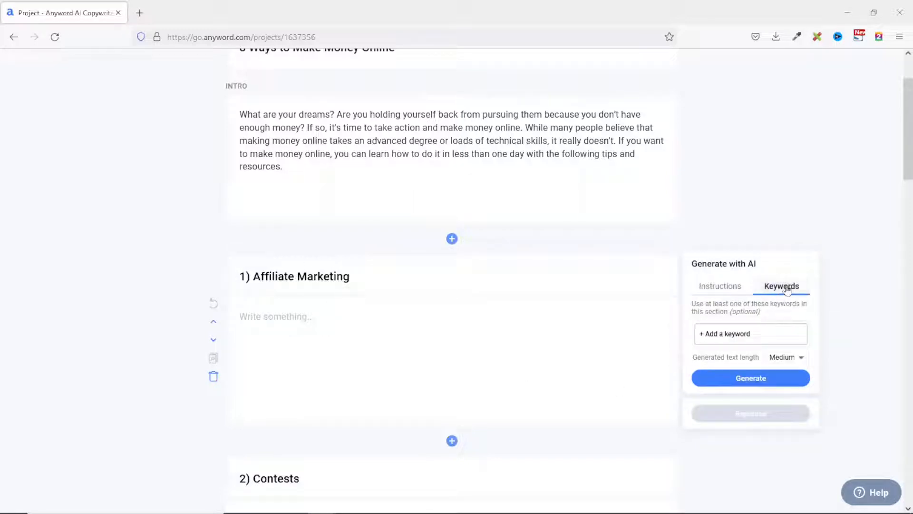
click(723, 287)
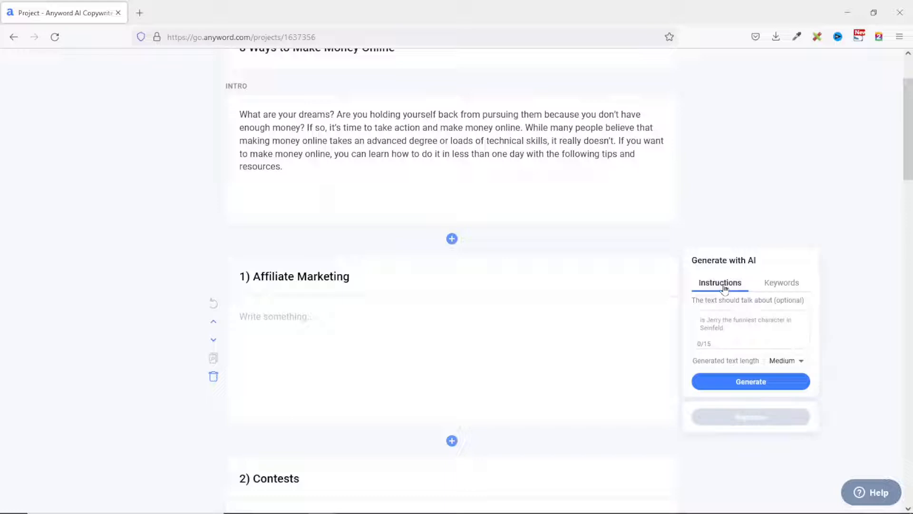
click(794, 361)
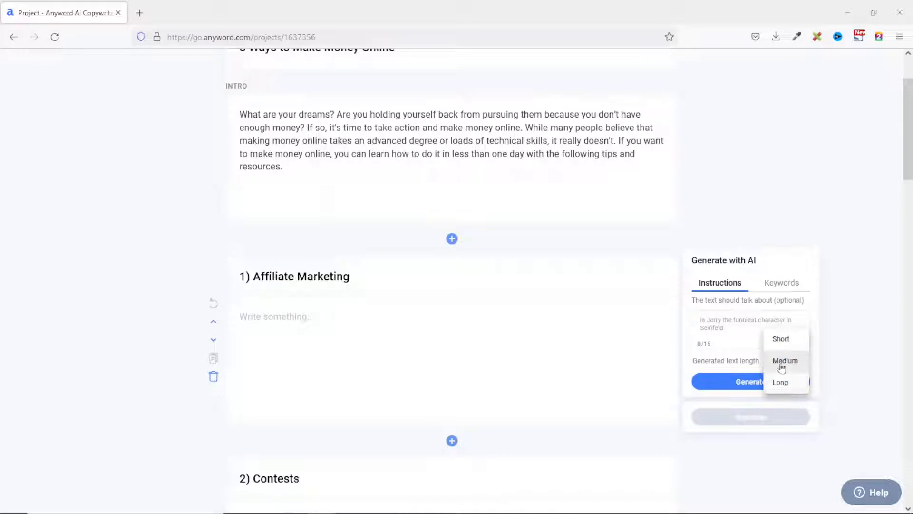
click(780, 383)
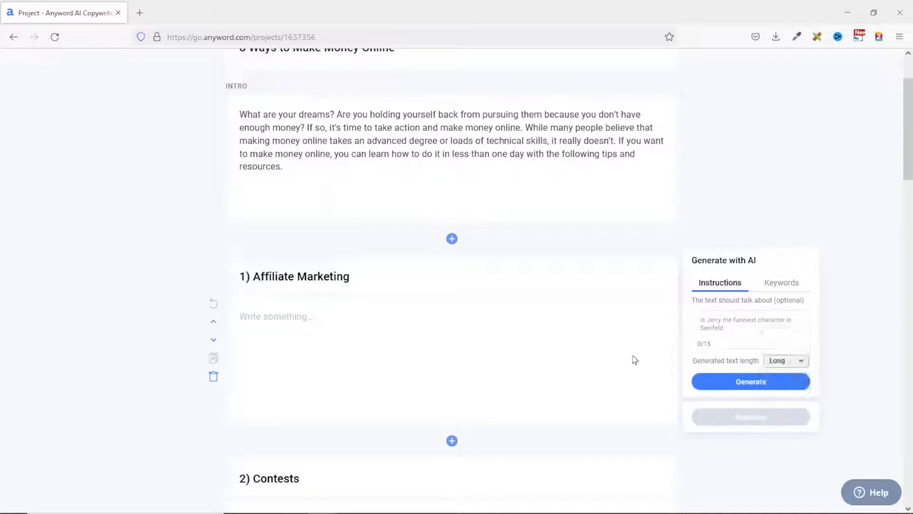
click(741, 384)
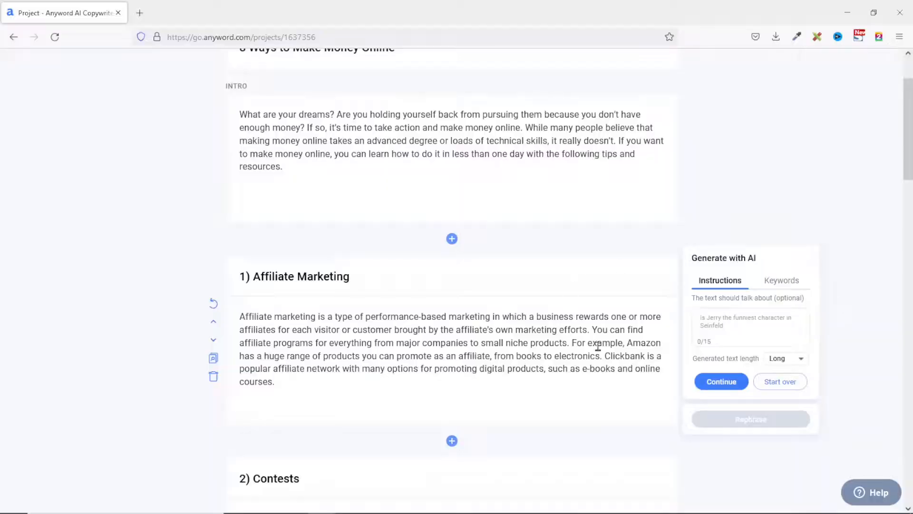
Step: Replace "Contests" in the second section's heading with "Membership Website", keeping the number
scroll(599, 347, up, 3)
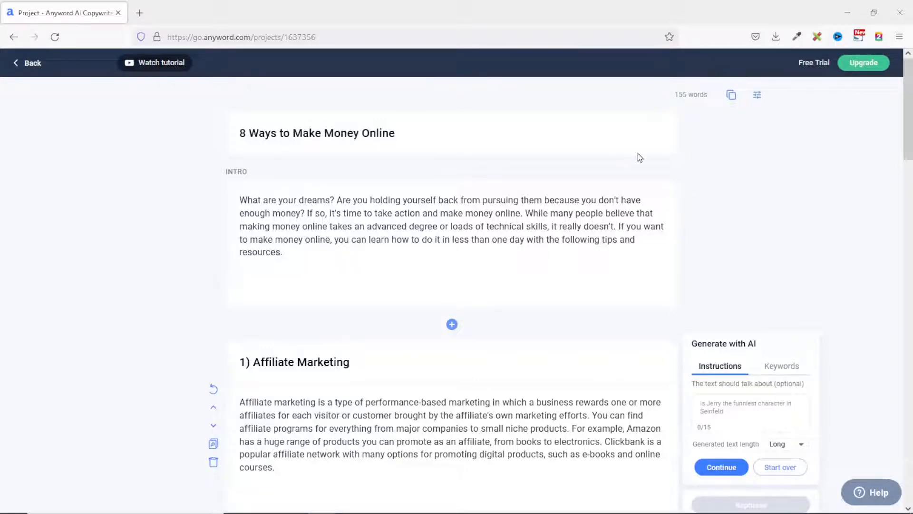
scroll(632, 161, down, 5)
mouse_move(343, 335)
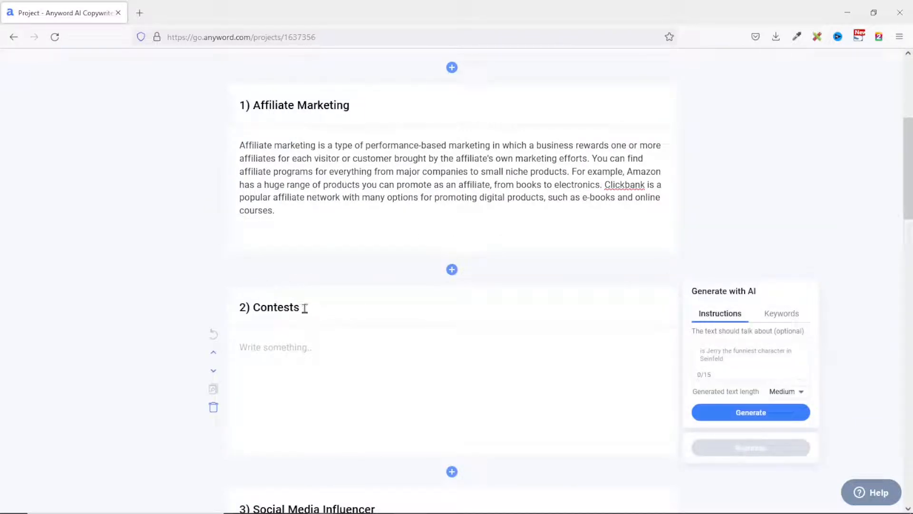
key(BackSpace)
key(BackSpace)
key(BackSpace)
key(BackSpace)
key(BackSpace)
key(BackSpace)
key(BackSpace)
key(BackSpace)
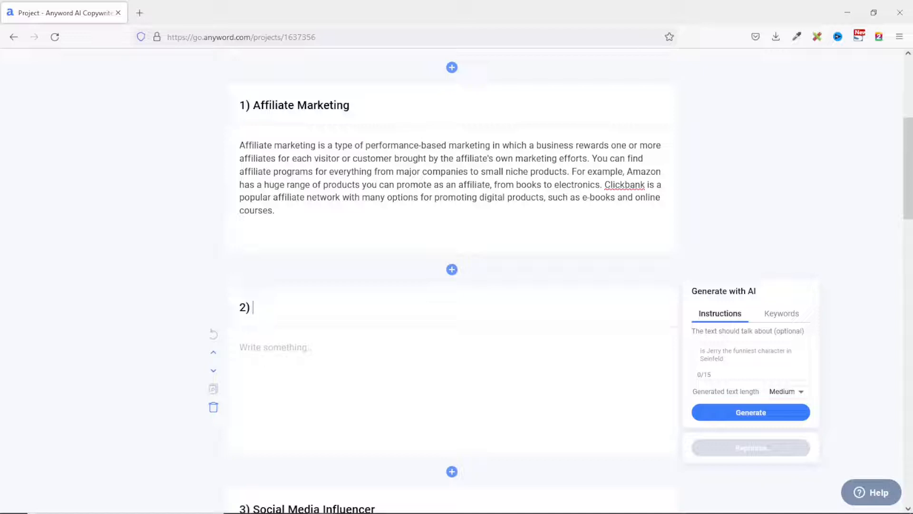
text(Membership Website)
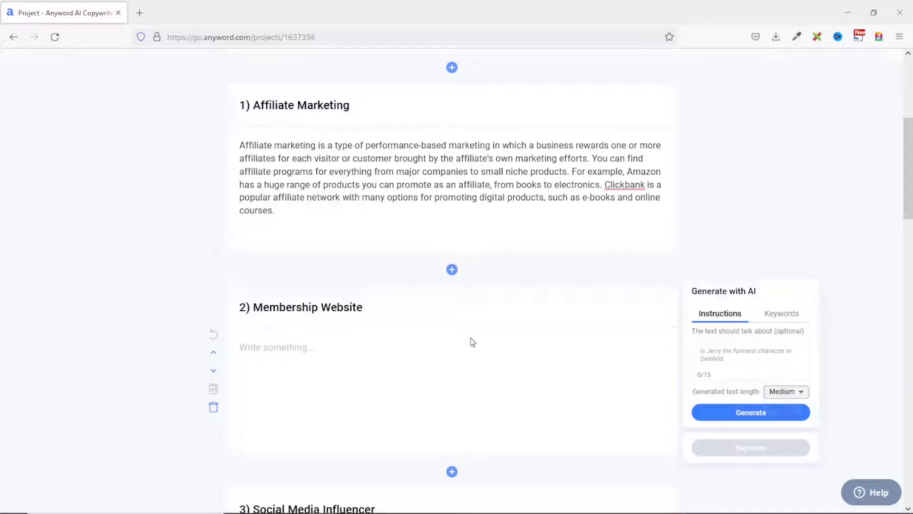
Step: Generate AI text of Long length for the Membership Website section
click(797, 393)
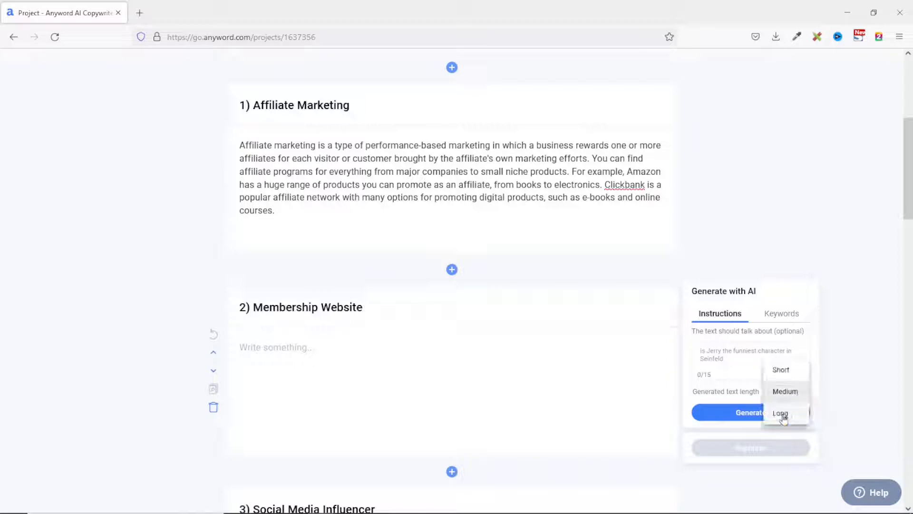
click(782, 415)
click(761, 414)
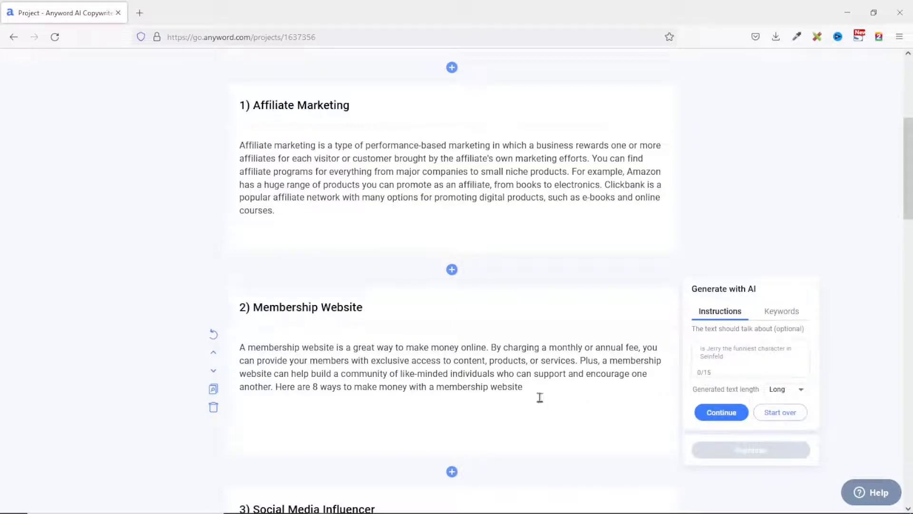
scroll(510, 305, down, 2)
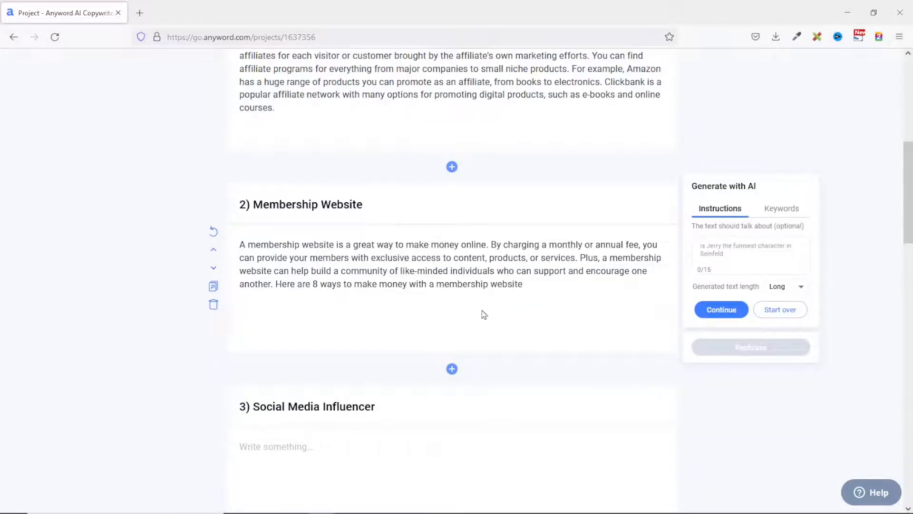
Step: Copy the full text of the generated blog post, from its title through the Final thought section
scroll(467, 340, down, 10)
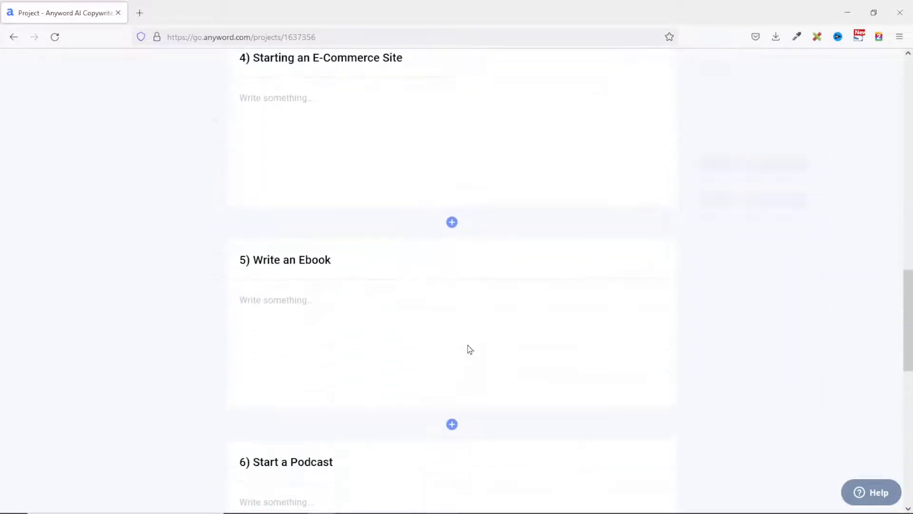
scroll(469, 349, down, 5)
scroll(471, 347, up, 6)
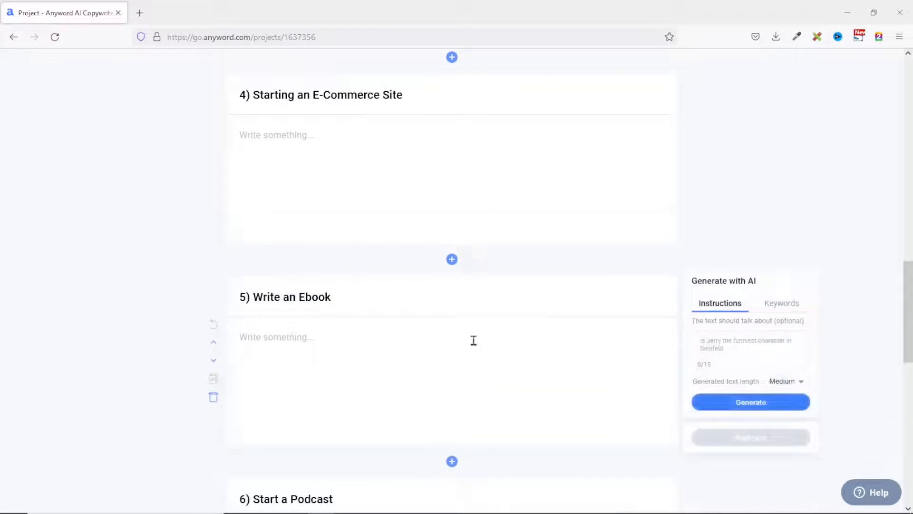
scroll(473, 341, up, 9)
scroll(498, 334, down, 20)
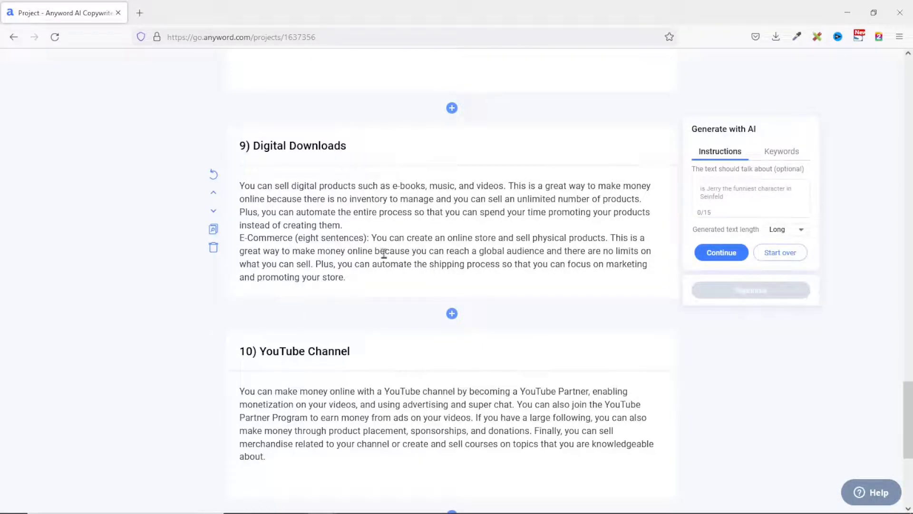
scroll(370, 350, down, 5)
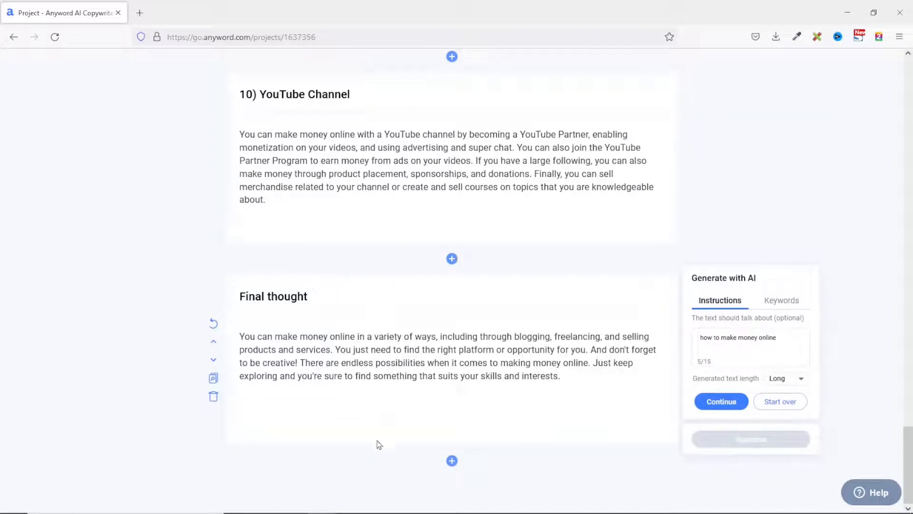
drag(909, 456, 904, 21)
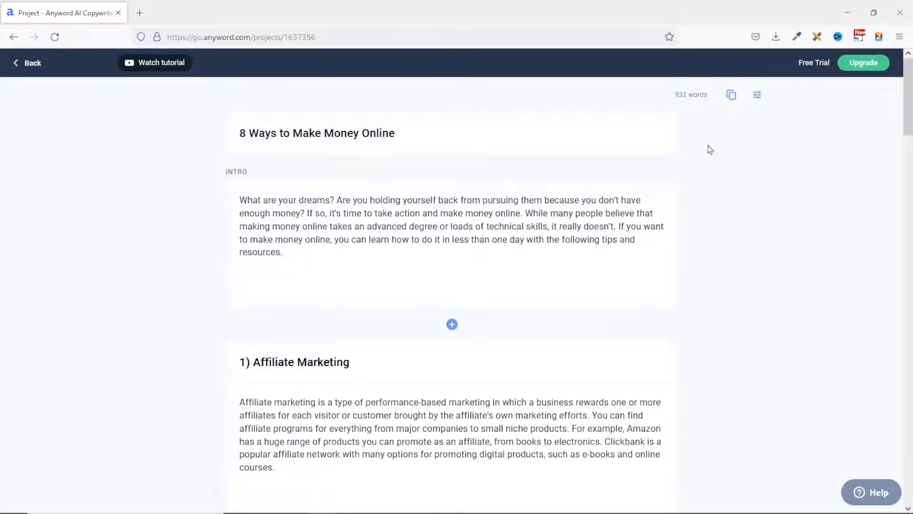
click(731, 95)
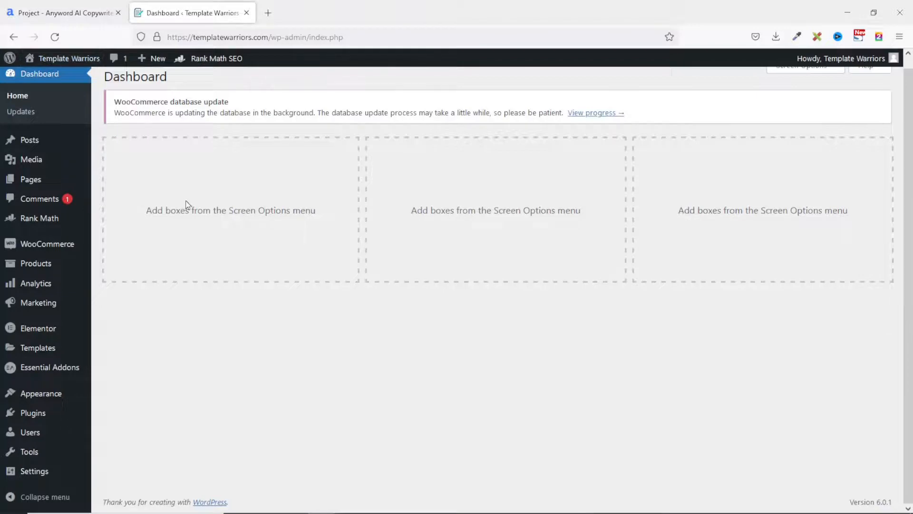
Step: Switch to the WordPress dashboard, create a new post and paste the copied article starting in its title
mouse_move(29, 139)
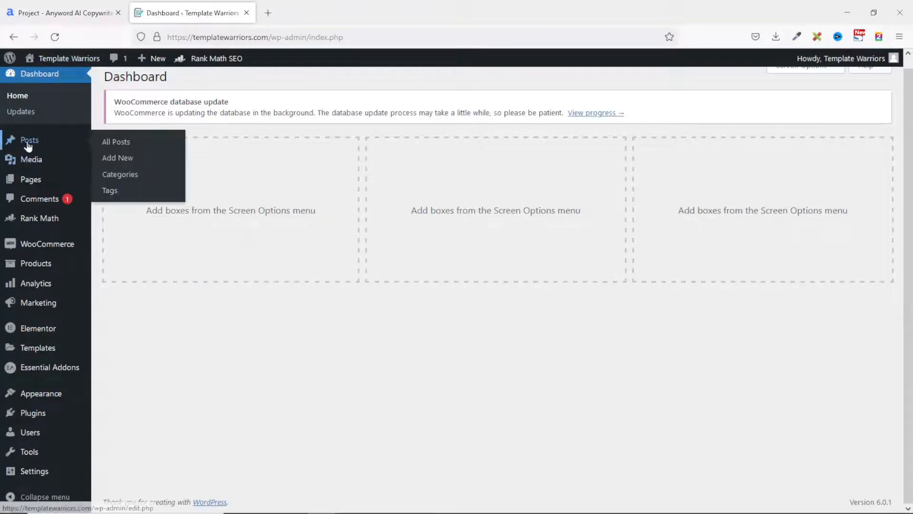
click(106, 161)
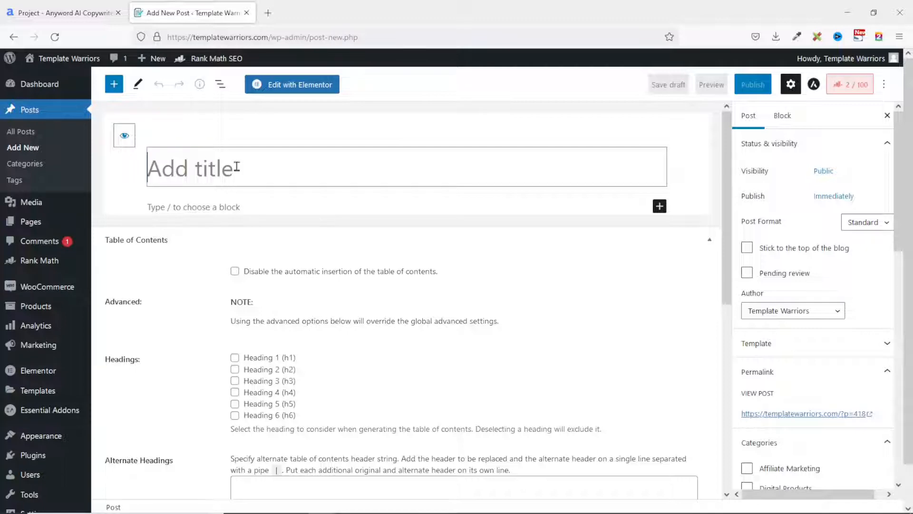
key(ctrl+v)
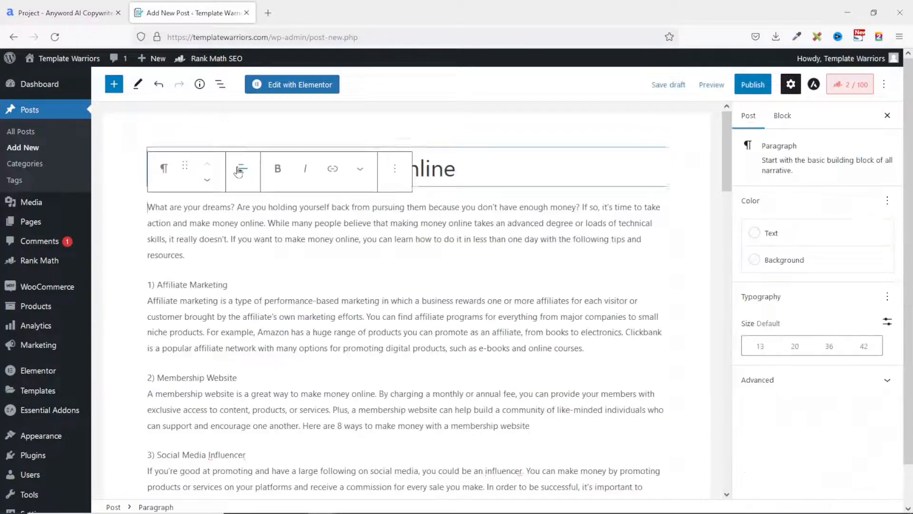
Step: Change the number in the post title so it reads "10 Ways to Make Money Online"
click(160, 169)
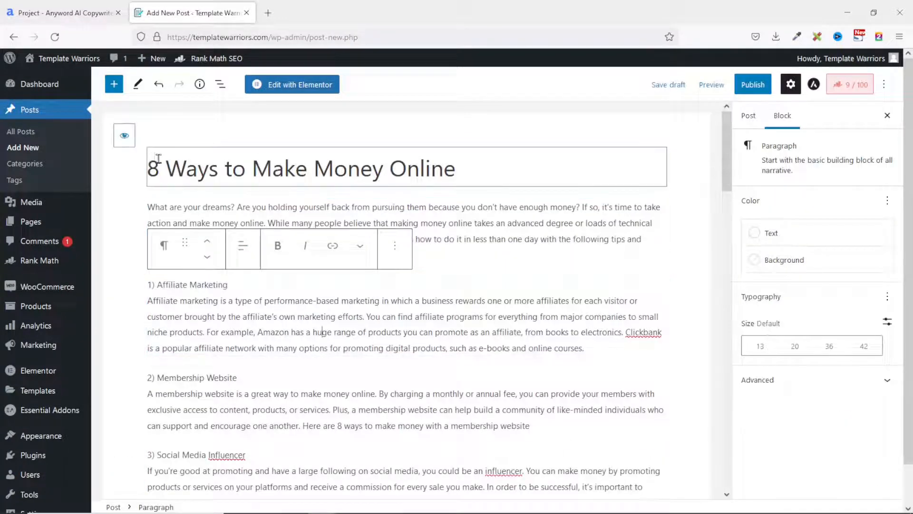
drag(160, 169, 151, 173)
text(10)
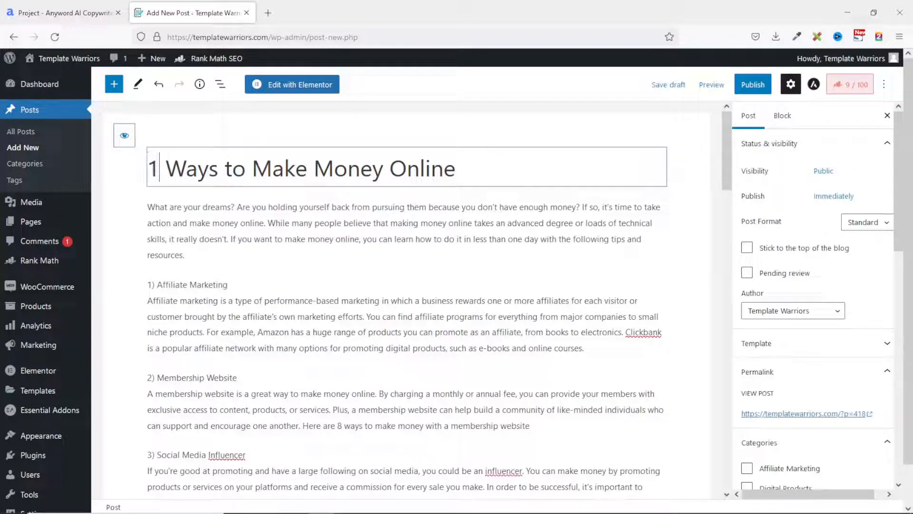
Step: Split "1) Affiliate Marketing" from its paragraph into its own block and turn it into an H3 heading
click(224, 307)
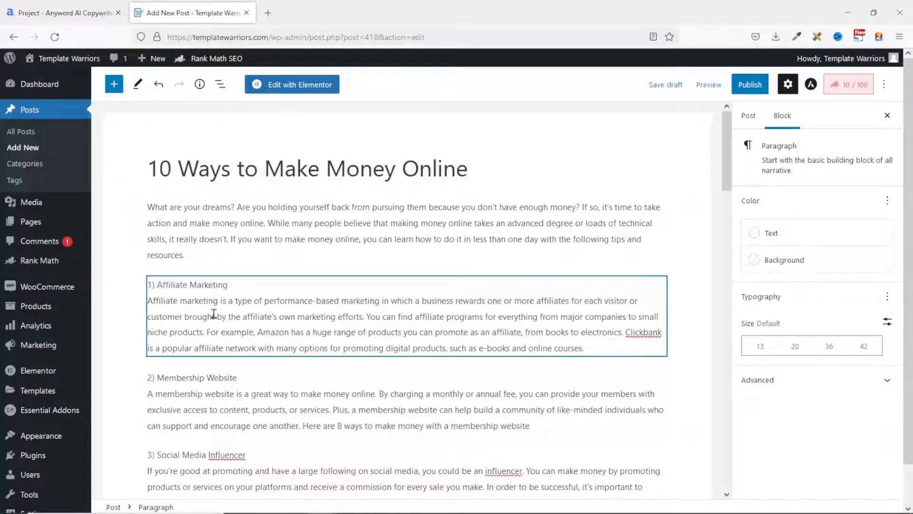
click(238, 287)
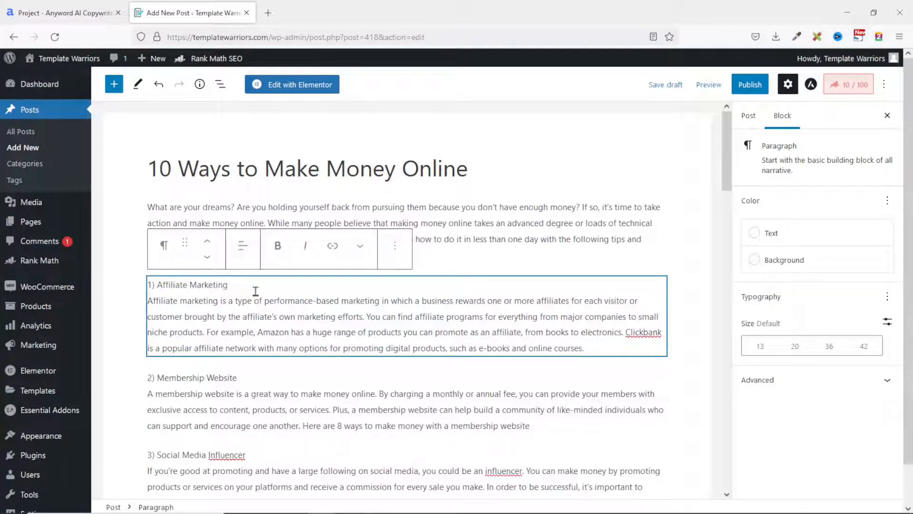
key(Return)
click(156, 255)
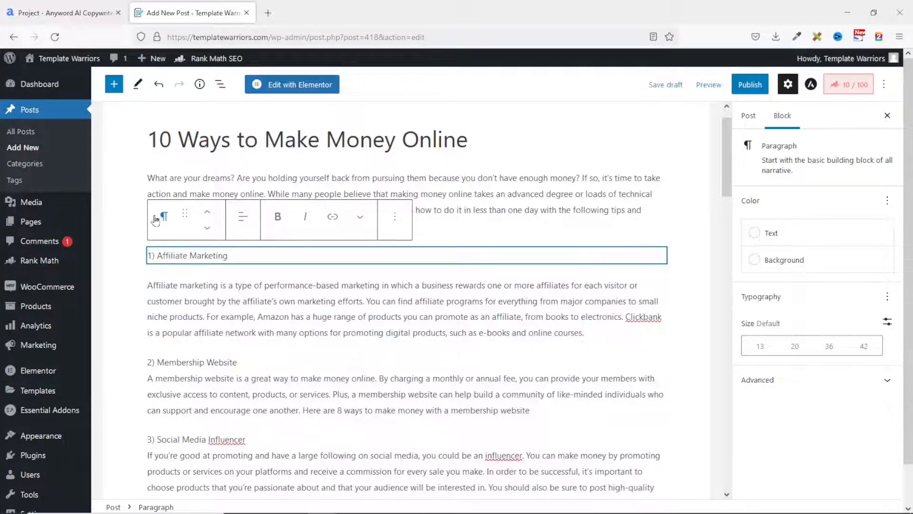
click(161, 216)
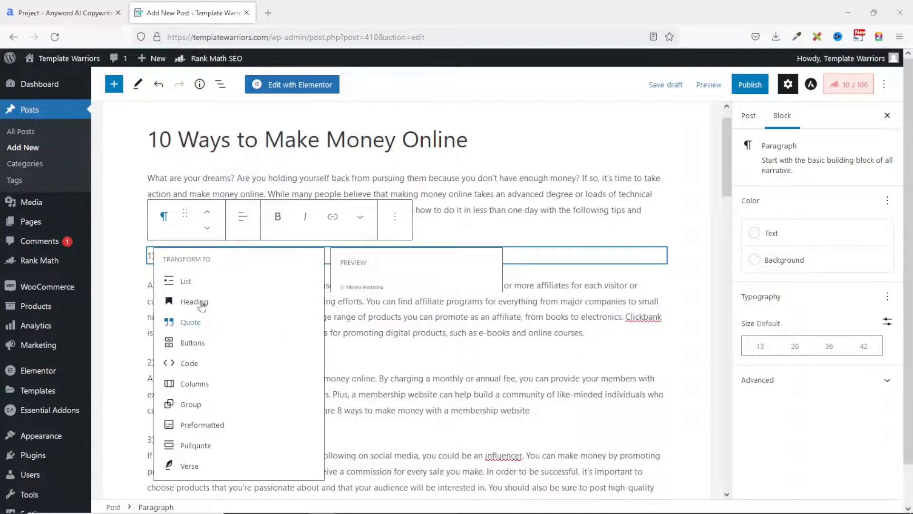
click(202, 304)
click(270, 217)
click(312, 263)
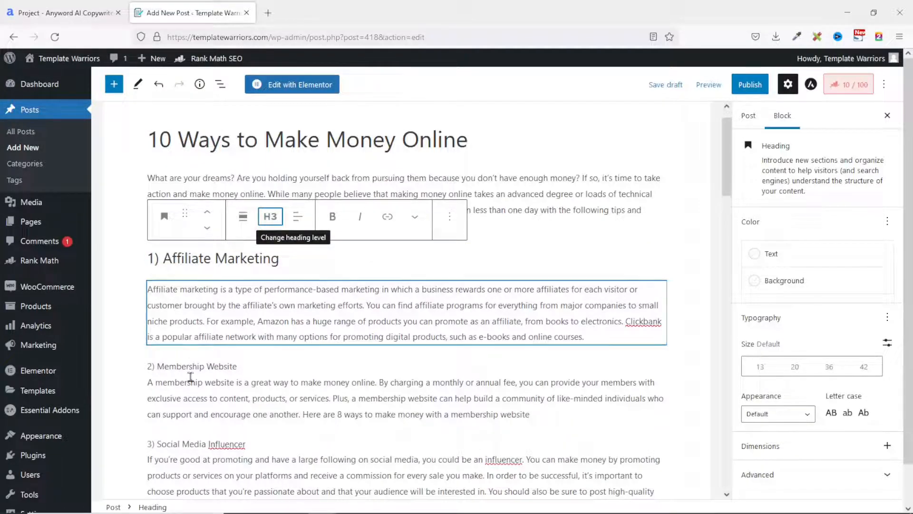
Step: Review the section headings and paragraphs throughout the post from the intro onward
scroll(191, 413, down, 9)
scroll(203, 350, up, 8)
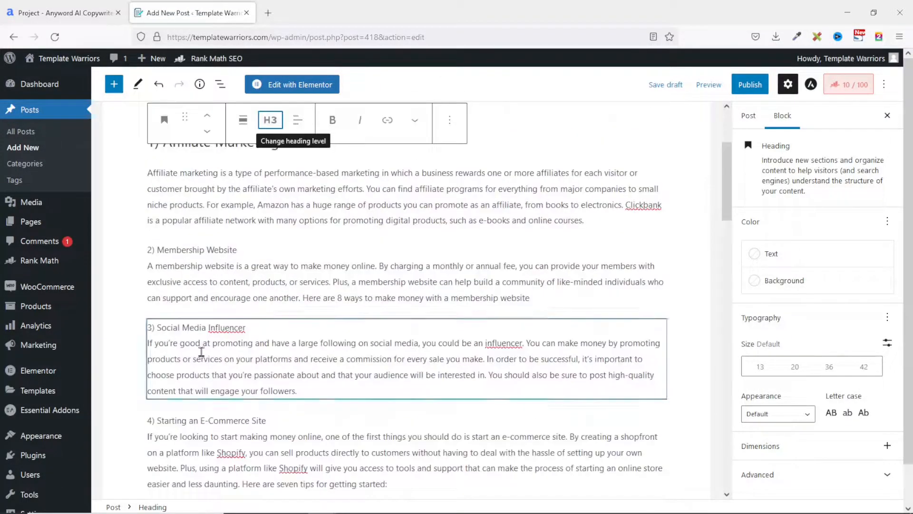
scroll(203, 350, down, 8)
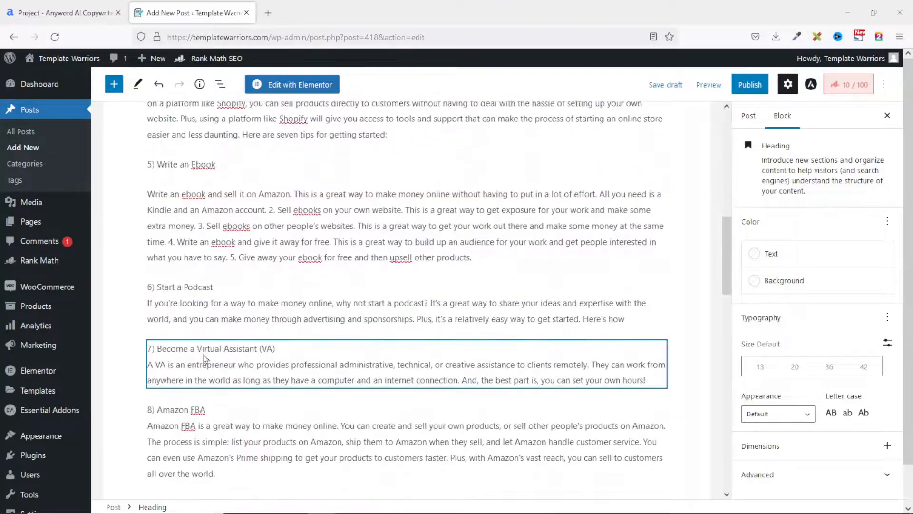
scroll(204, 353, up, 6)
scroll(204, 354, up, 1)
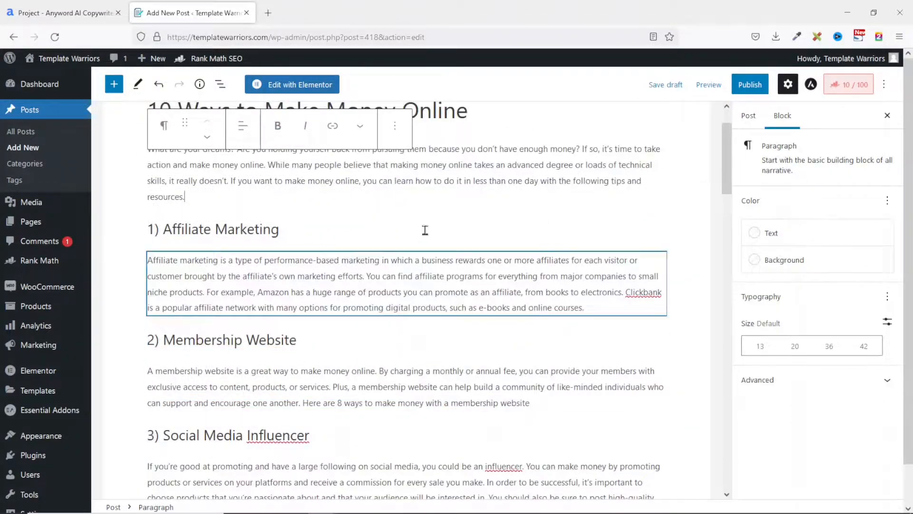
scroll(427, 230, down, 1)
scroll(427, 238, down, 9)
scroll(426, 252, up, 10)
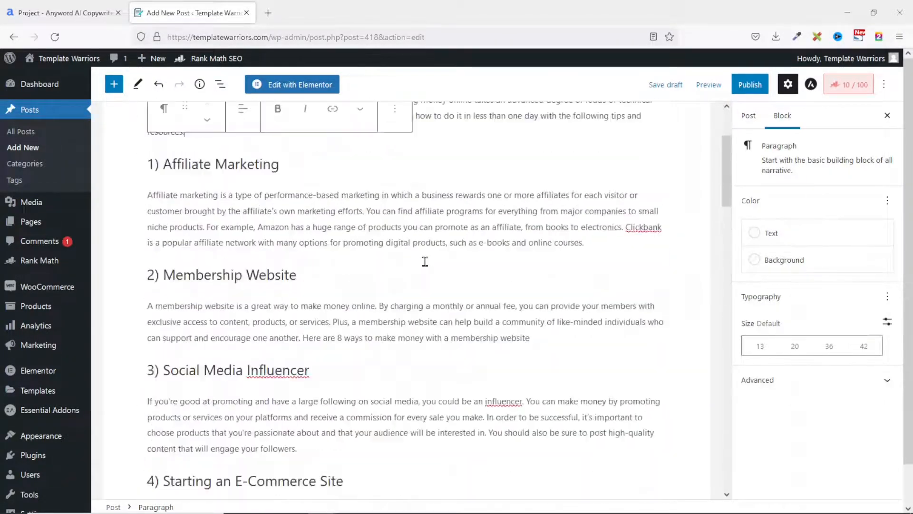
scroll(424, 261, up, 1)
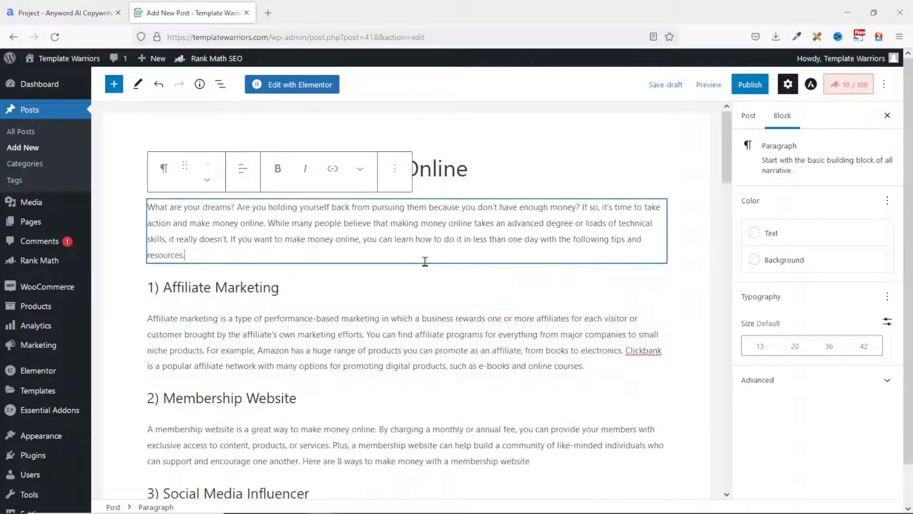
Step: Add a new category named "Make Money Online" to the post, without a parent category
click(749, 121)
scroll(818, 309, down, 6)
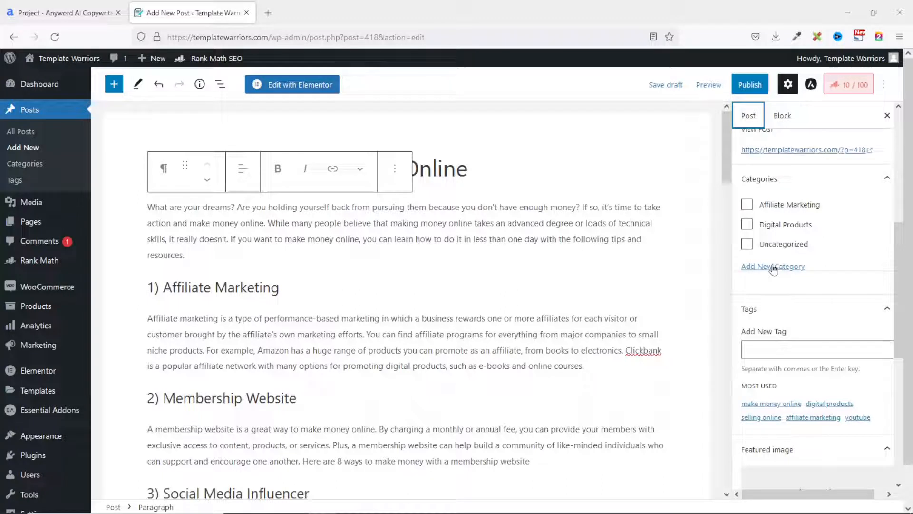
click(772, 266)
click(780, 303)
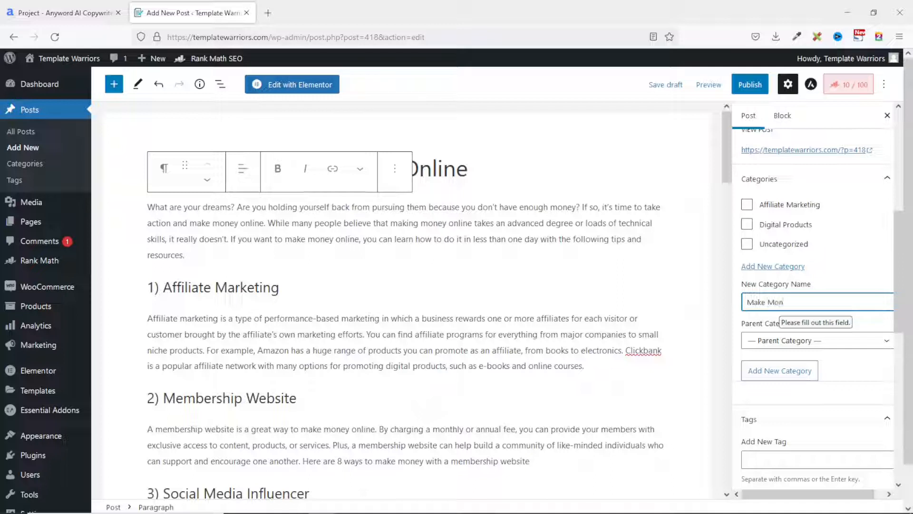
text(Make Money Online)
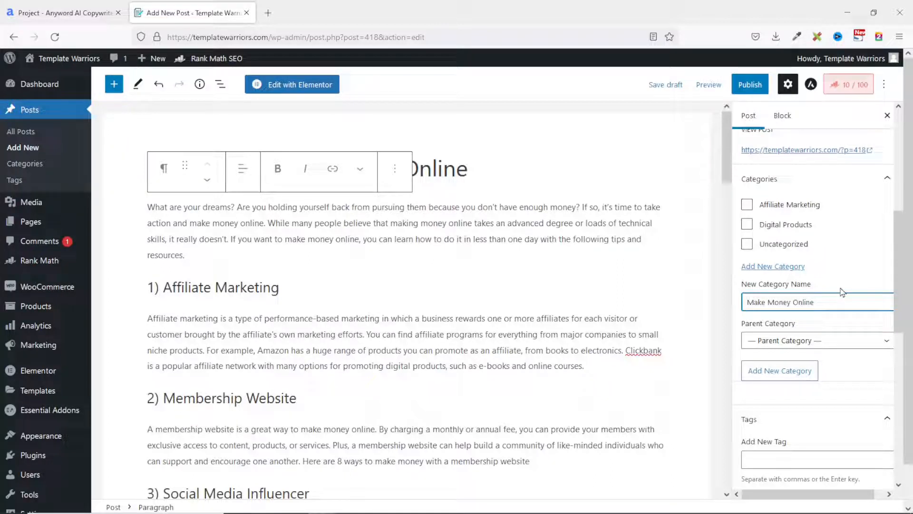
click(780, 373)
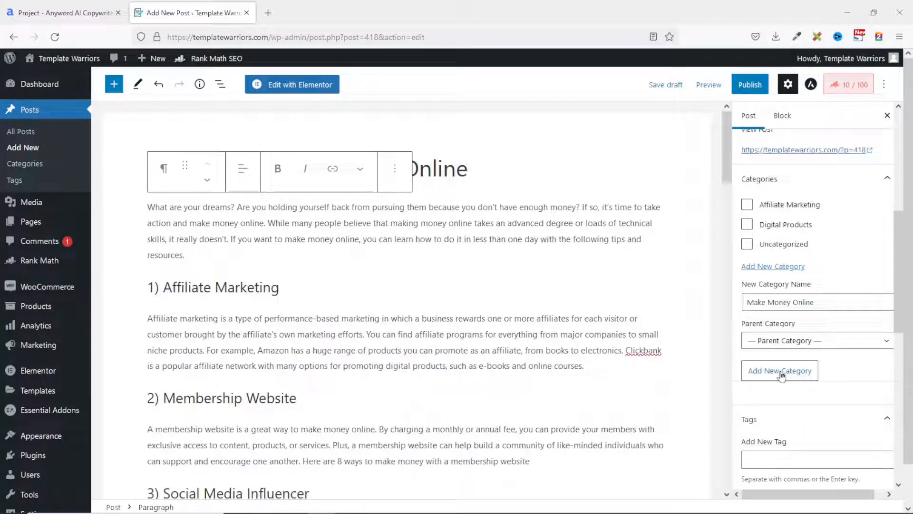
Step: Tag the post with the existing tags make money online, digital products, affiliate marketing and youtube
click(795, 422)
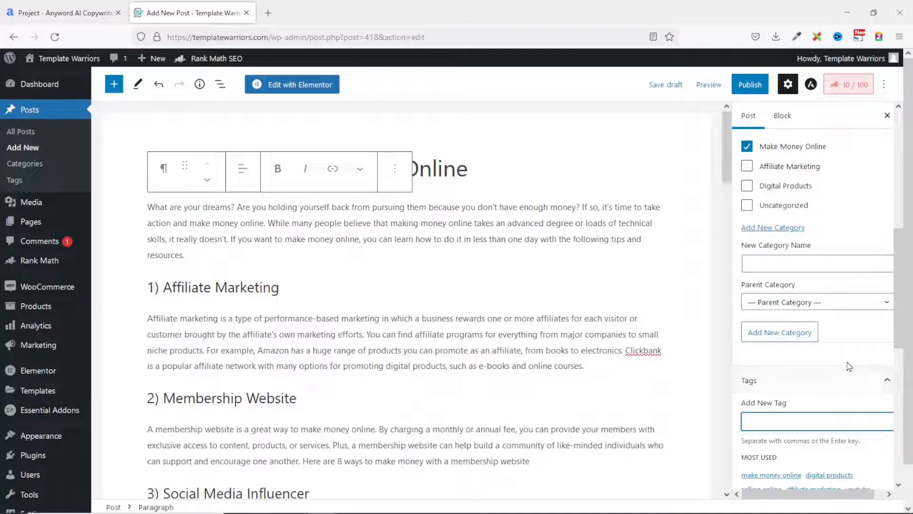
scroll(815, 392, down, 3)
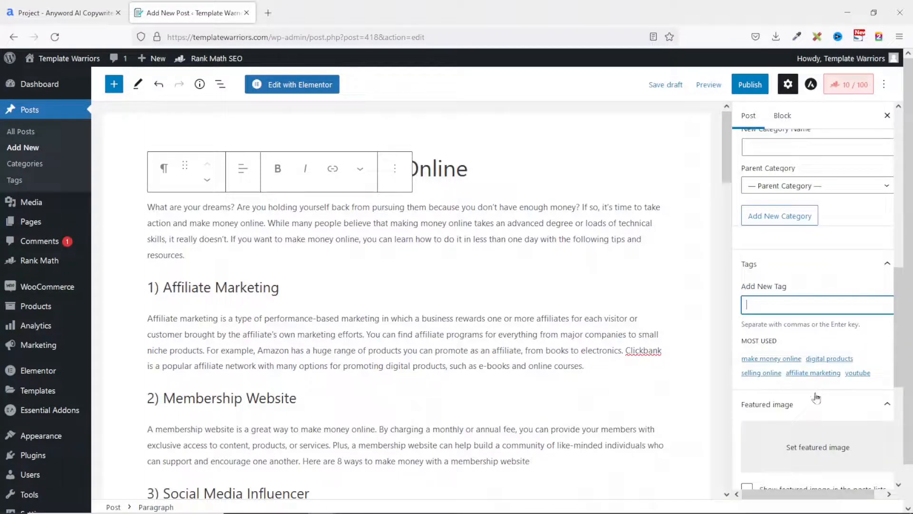
click(774, 360)
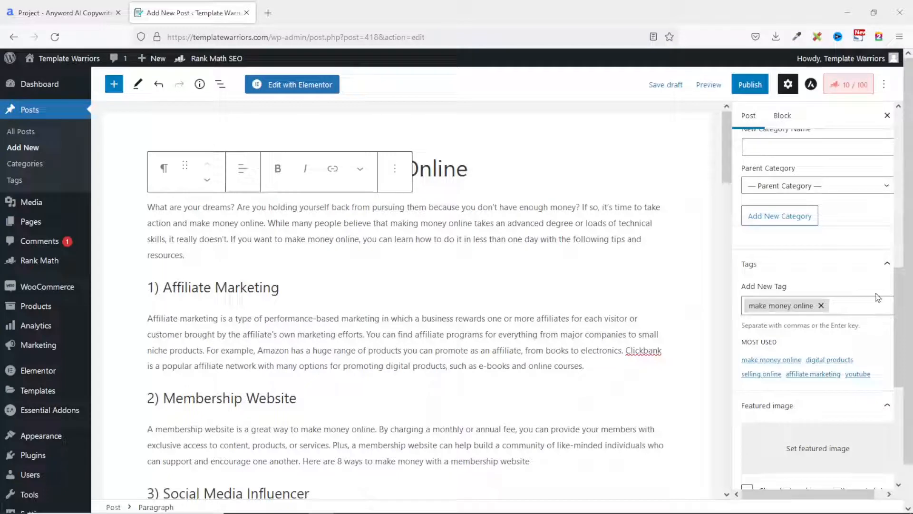
Step: Upload the "How to Make Money Online" image from the Downloads thumbnail folder into the media library for the featured image
scroll(817, 397, down, 3)
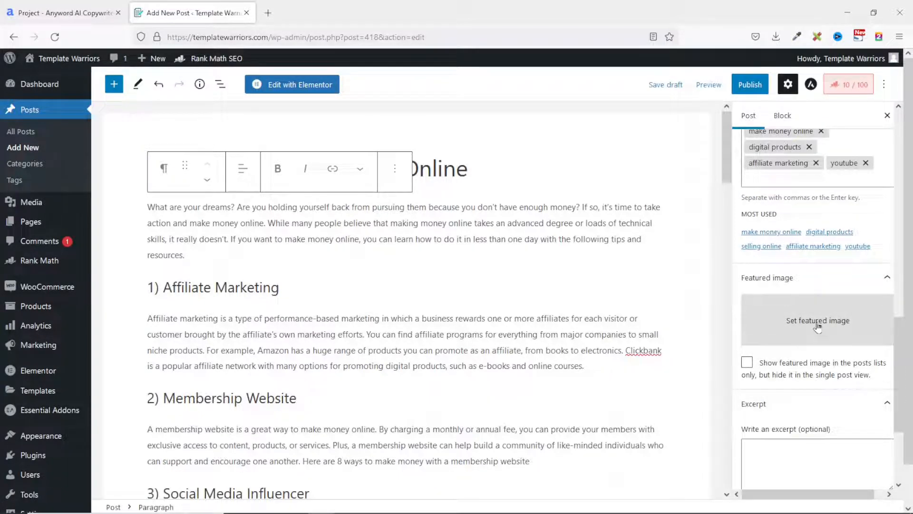
click(817, 327)
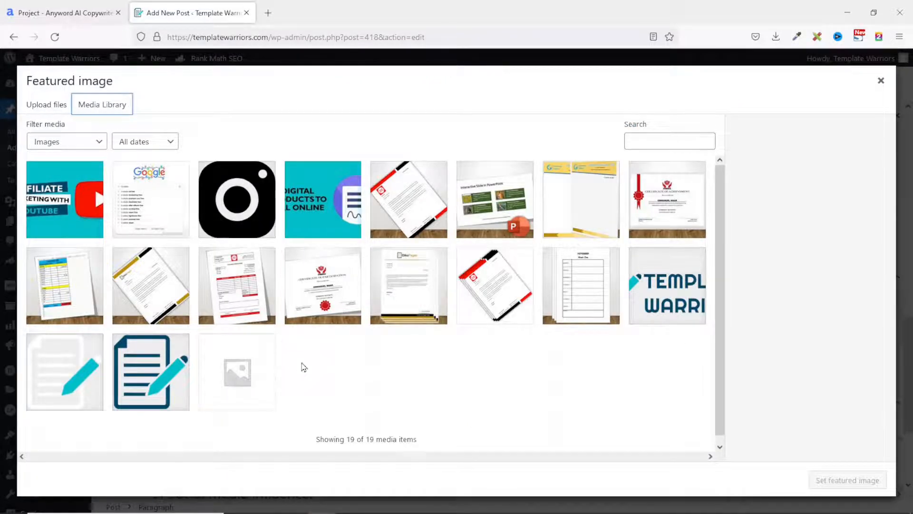
key(alt+Tab)
drag(530, 147, 192, 266)
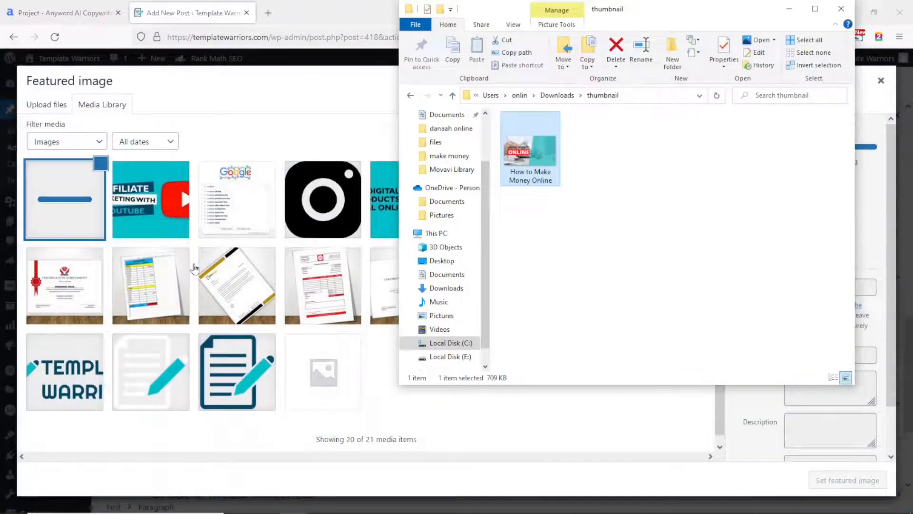
click(789, 9)
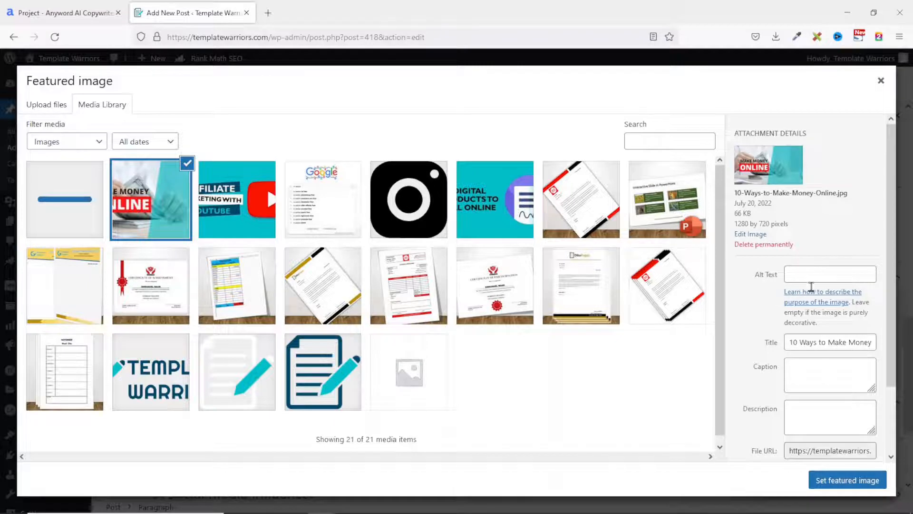
Step: Copy the selected image's title, "10 Ways to Make Money Online", into its alt text and description
click(826, 342)
key(ctrl+a)
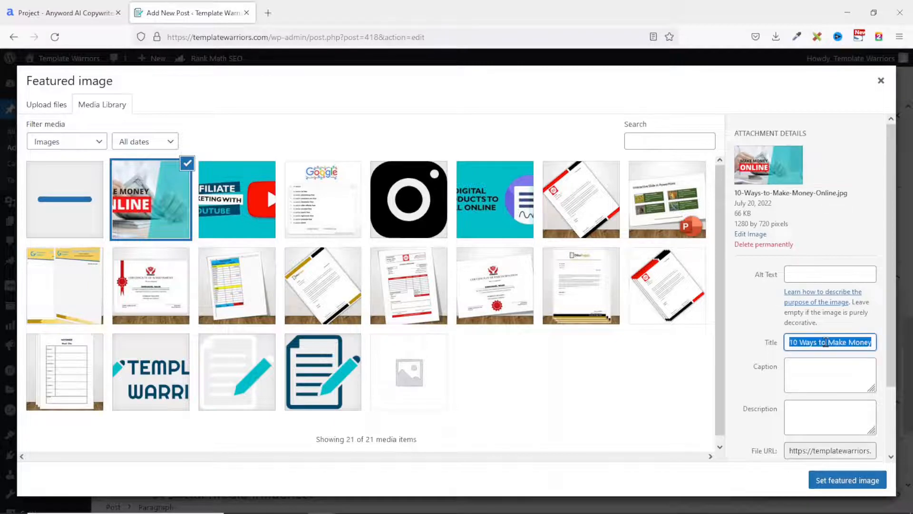
key(ctrl+c)
click(823, 272)
key(ctrl+v)
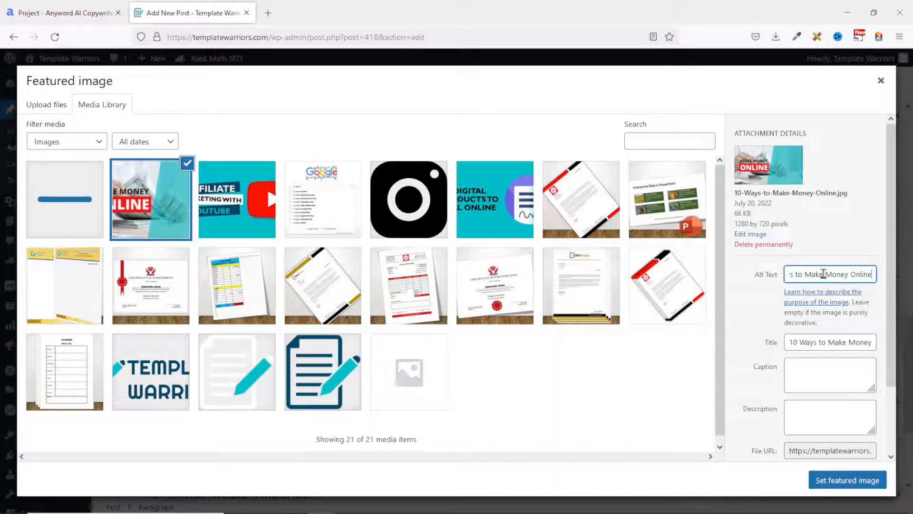
click(831, 414)
key(ctrl+v)
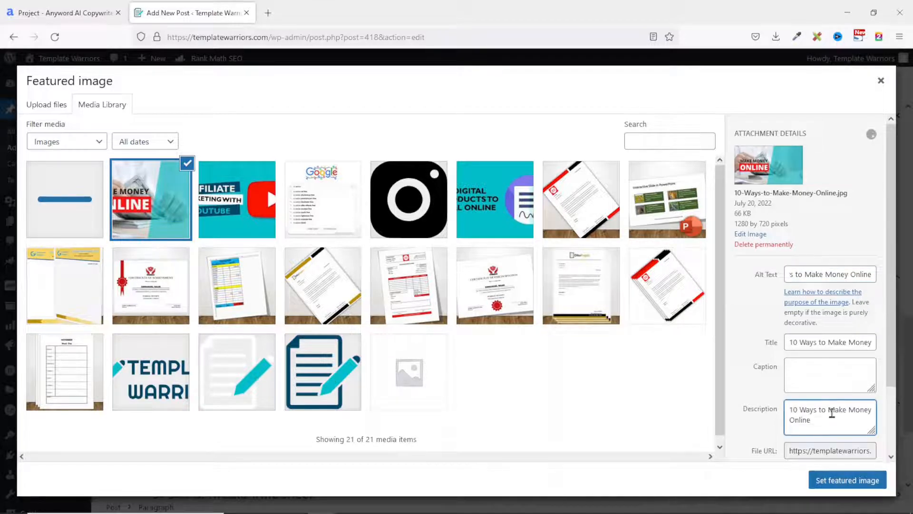
Step: Set the selected Make Money Online image as the post's featured image and publish the post
click(844, 481)
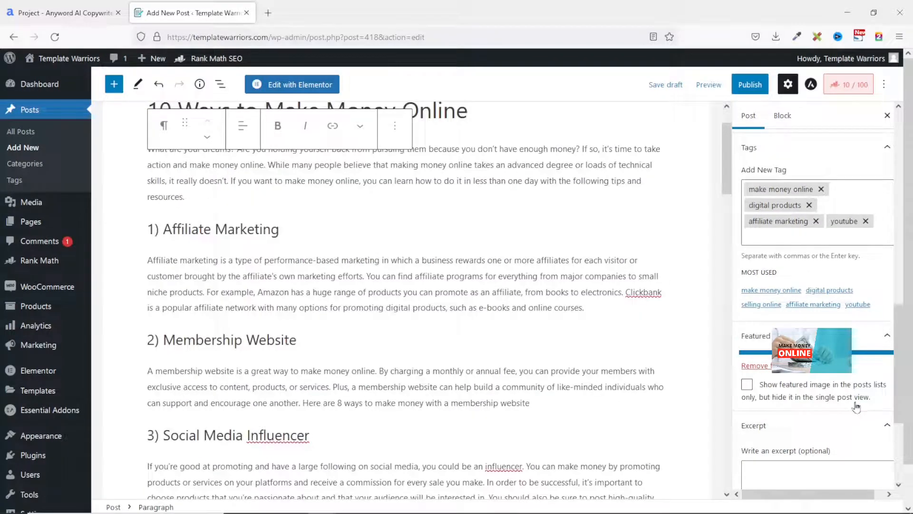
scroll(856, 405, up, 6)
click(759, 88)
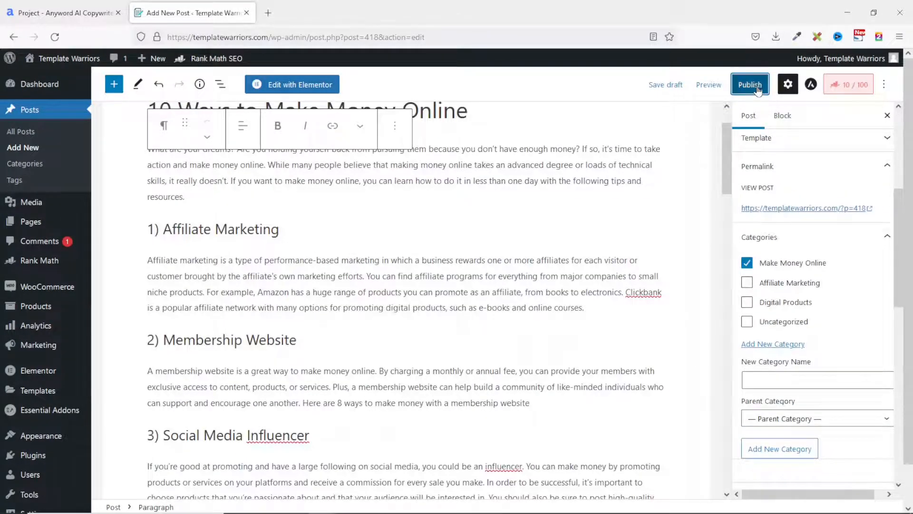
click(800, 84)
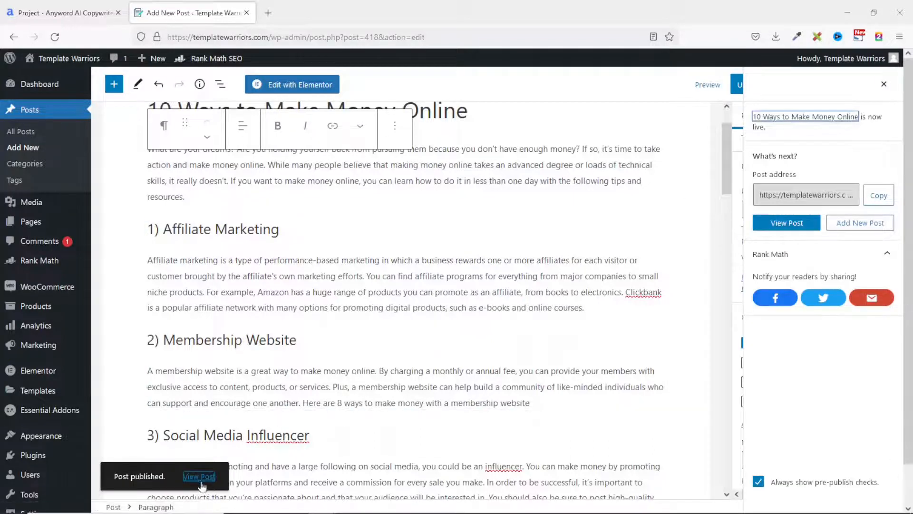
Step: View the published post in a new browser tab and review it from the featured image through the Final thought section
click(200, 481)
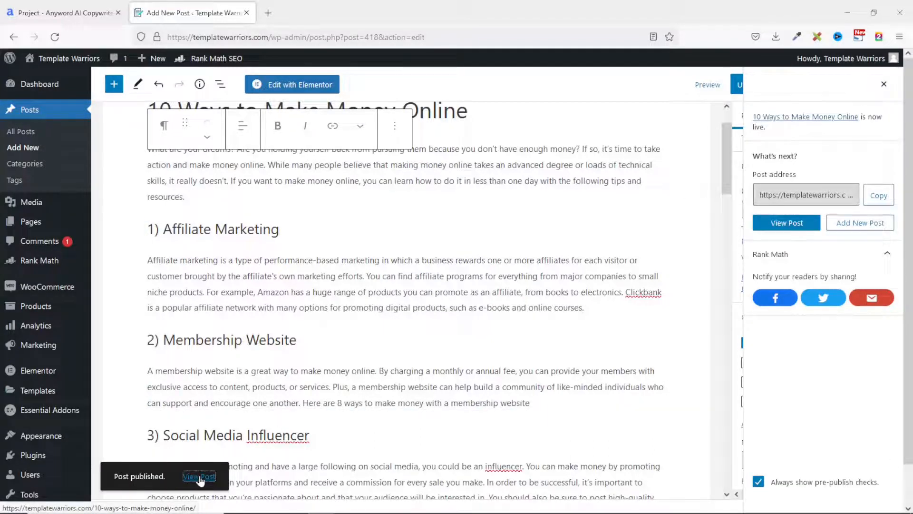
right_click(200, 479)
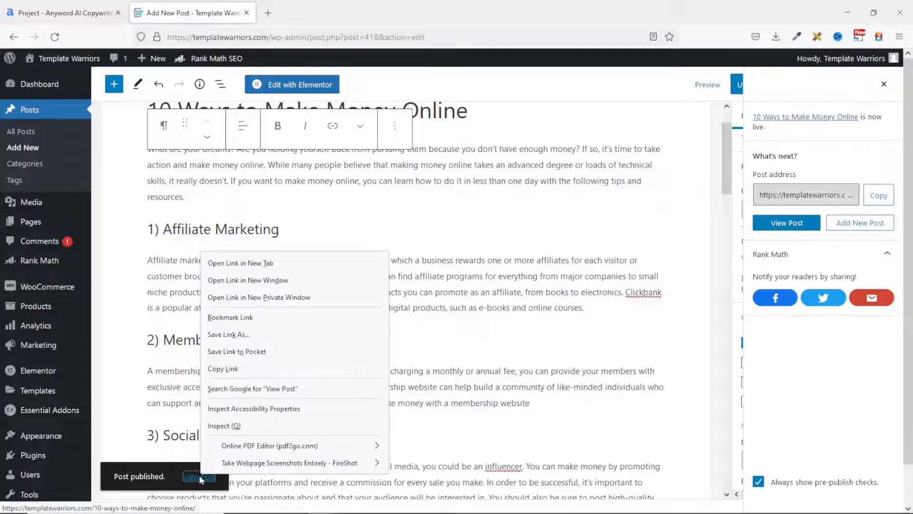
click(255, 272)
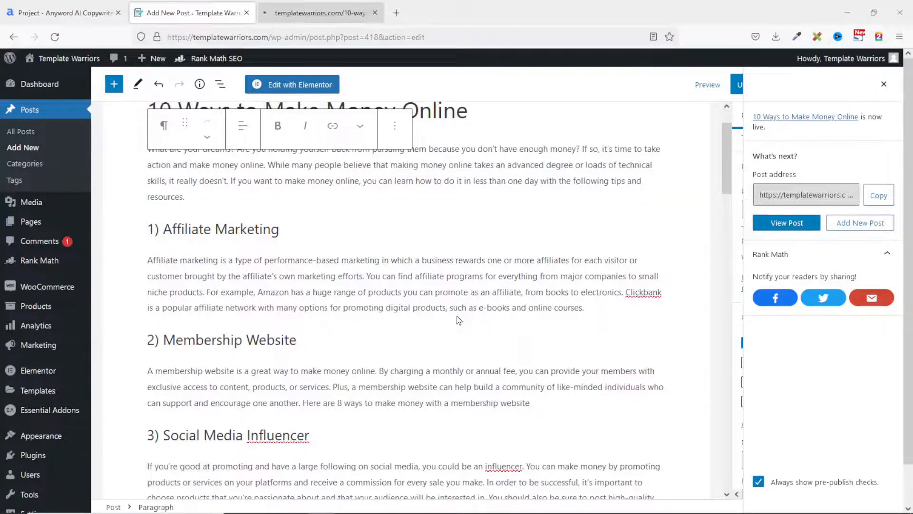
key(ctrl+Tab)
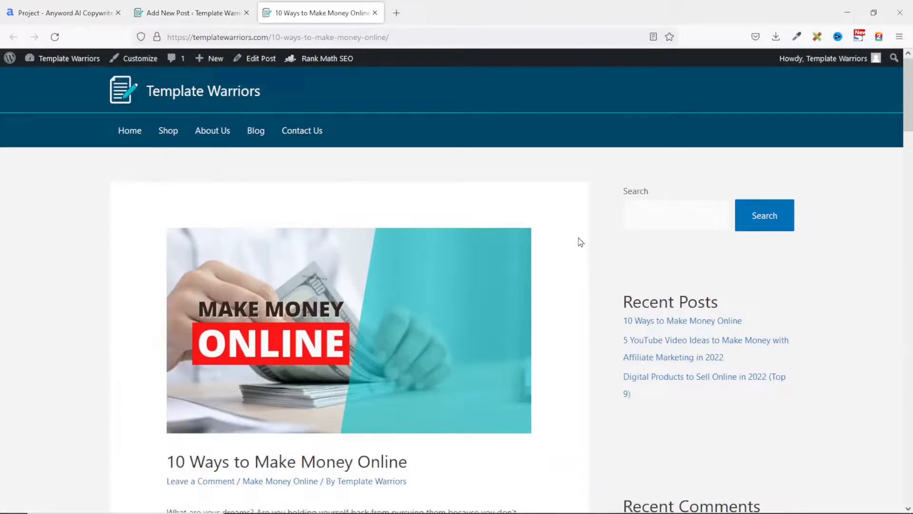
scroll(578, 238, down, 15)
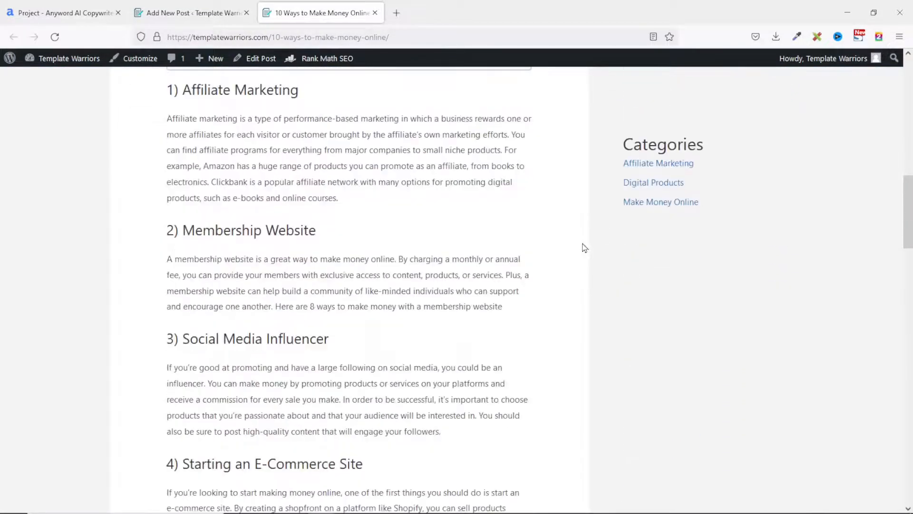
scroll(584, 247, down, 15)
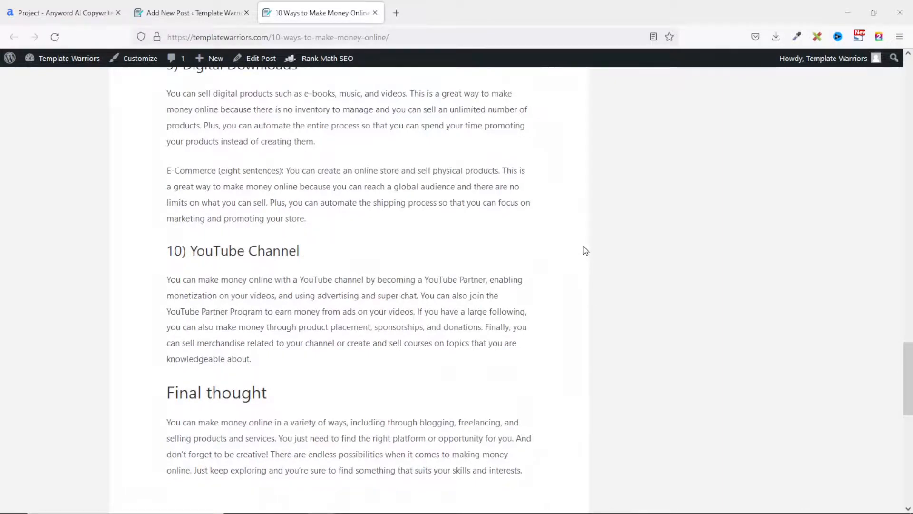
scroll(585, 251, up, 12)
scroll(585, 251, up, 15)
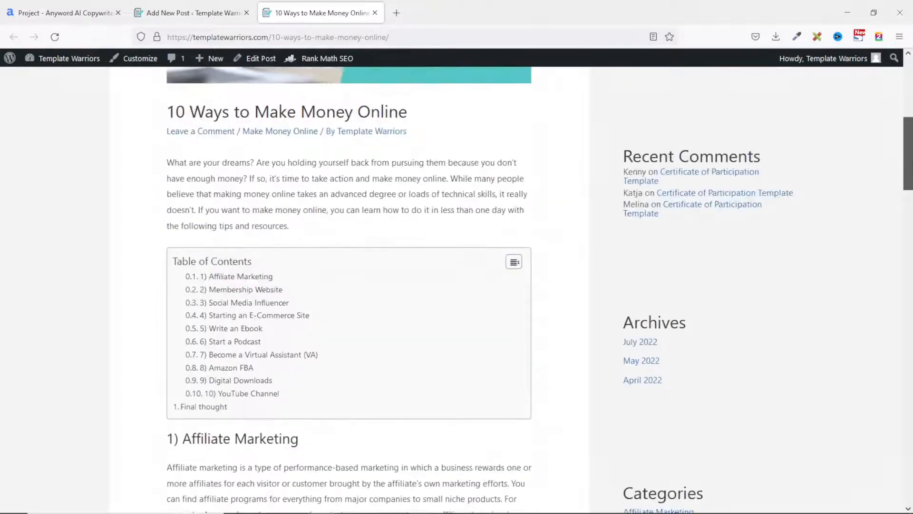
scroll(586, 250, up, 8)
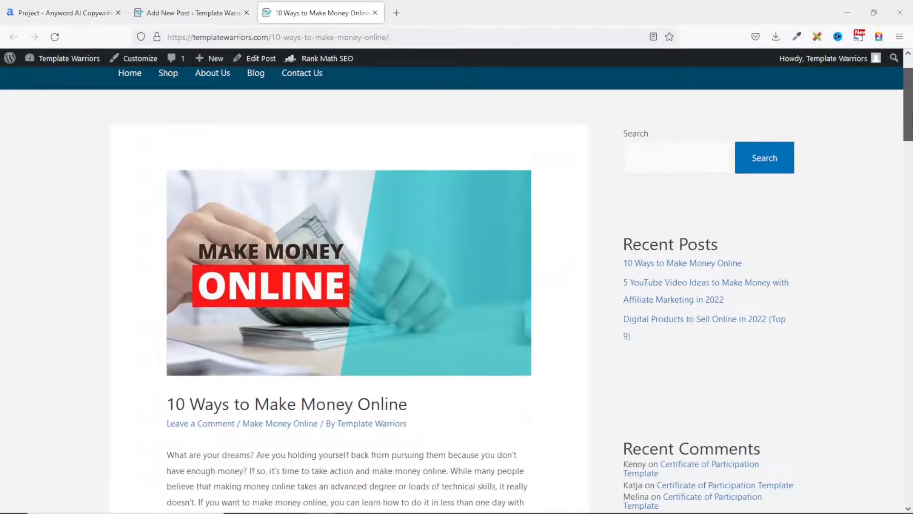